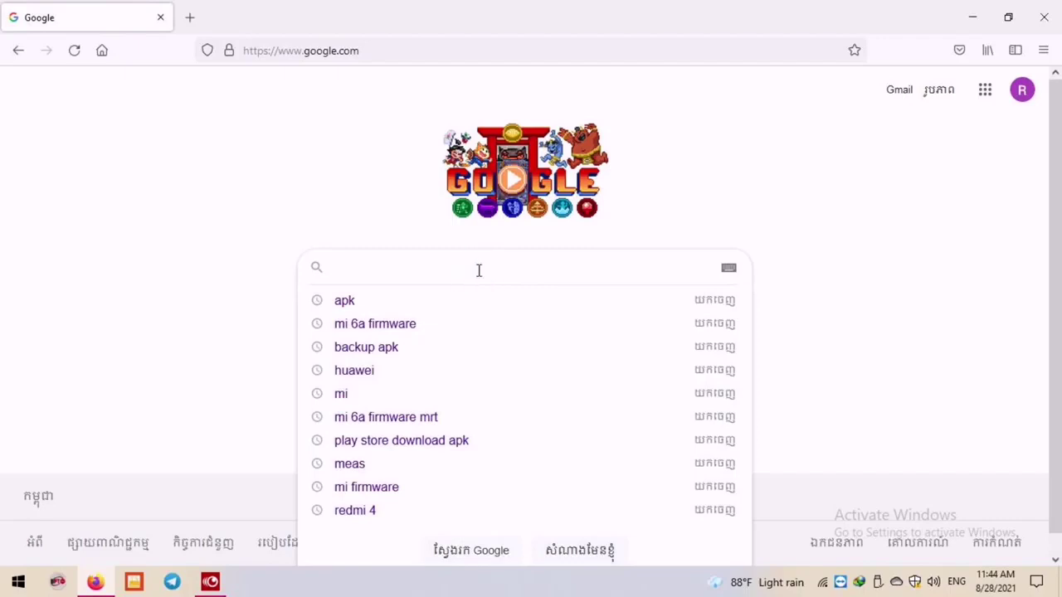
# Search Google for "a507fn firmware" and open the FirmwareX result for Samsung A50s SM-A507FN Android 11 Firmware.
pyautogui.write('A5')
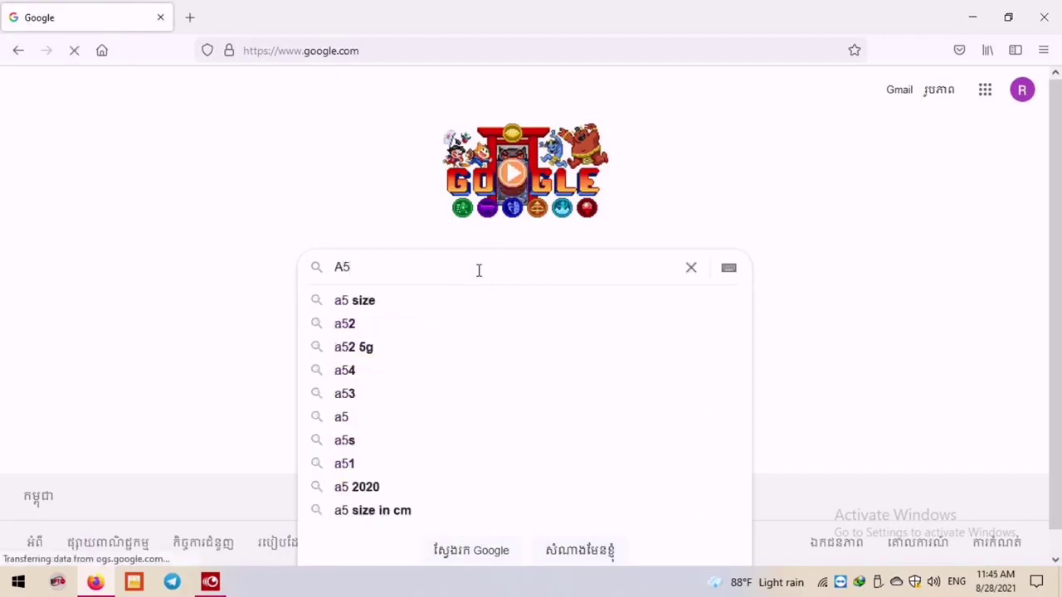
pyautogui.write('0')
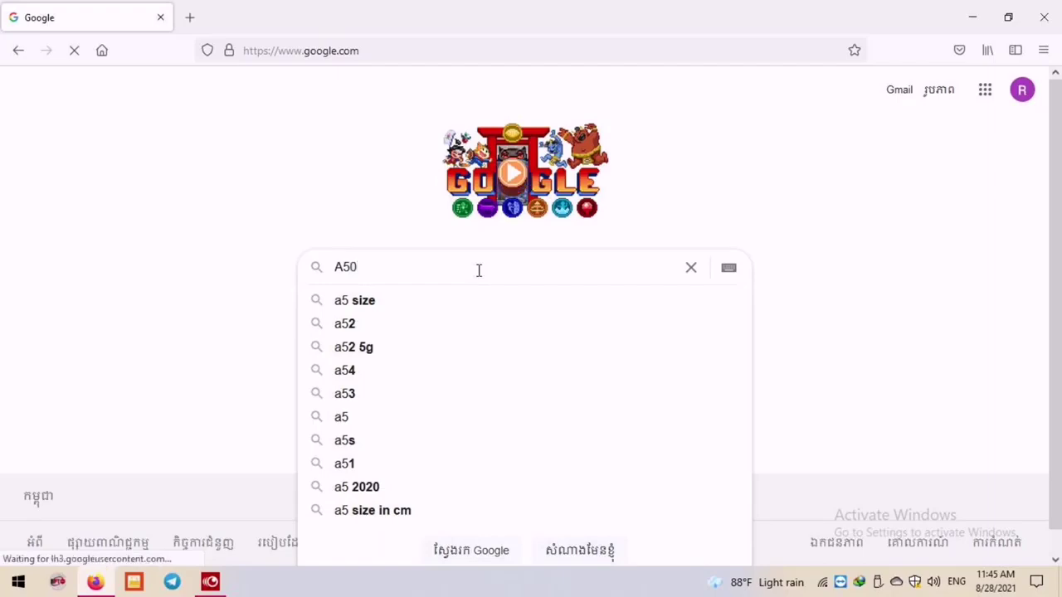
pyautogui.write('7')
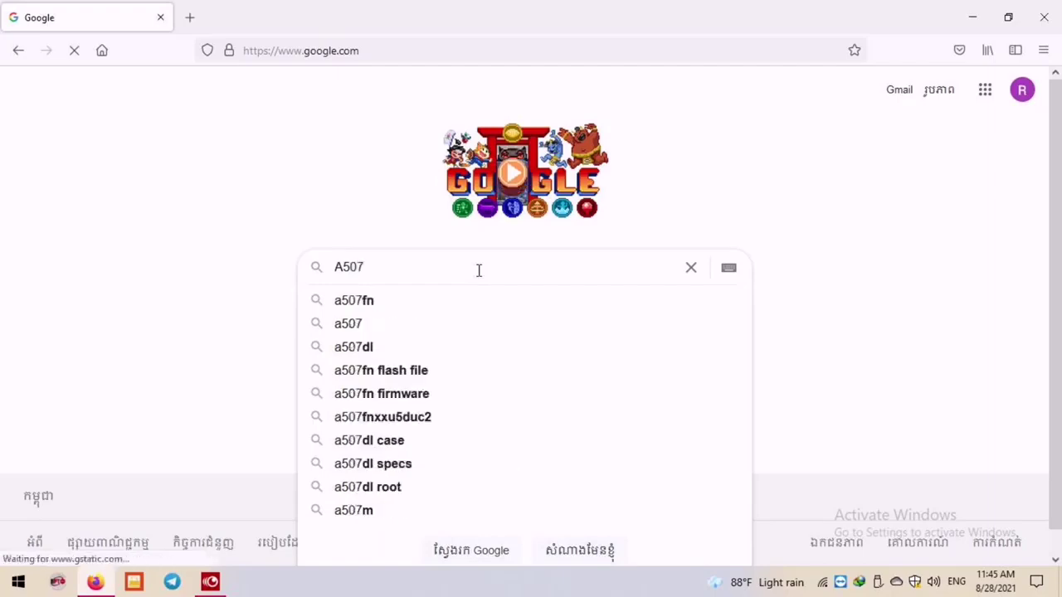
pyautogui.click(382, 393)
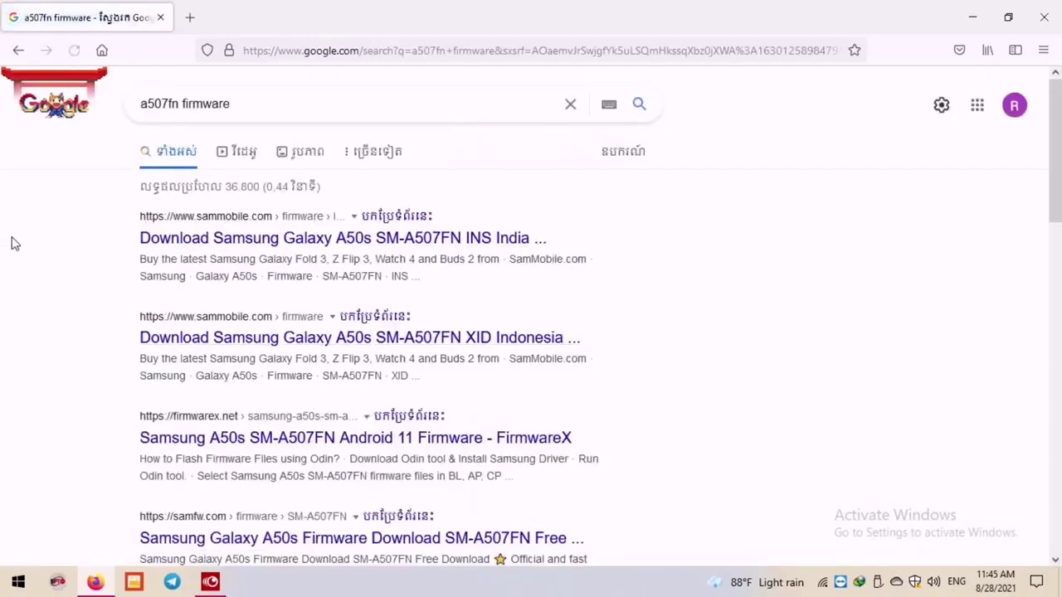
pyautogui.scroll(-2, 191, 444)
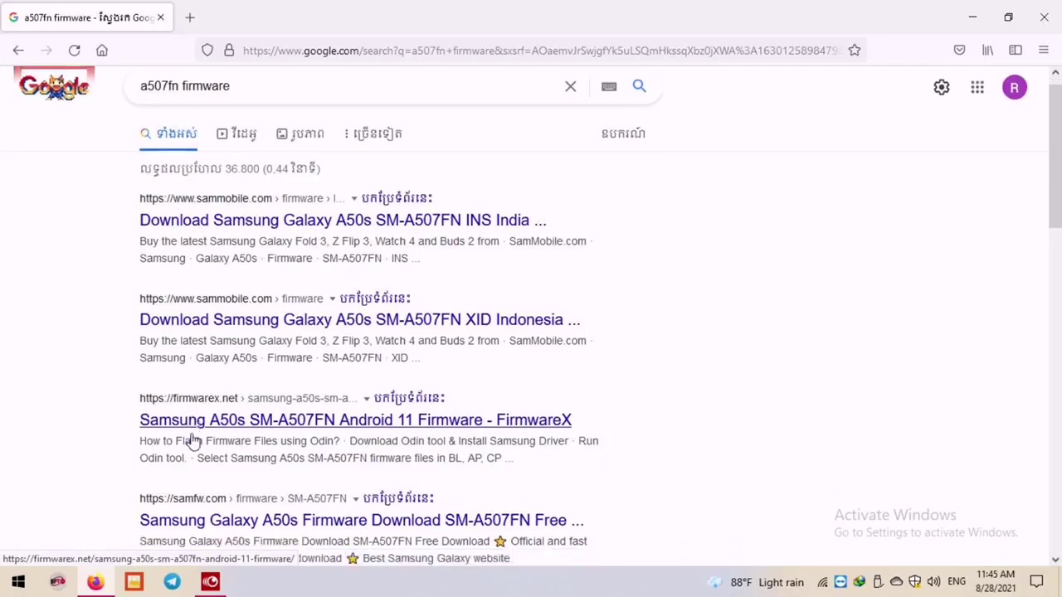
pyautogui.click(201, 362)
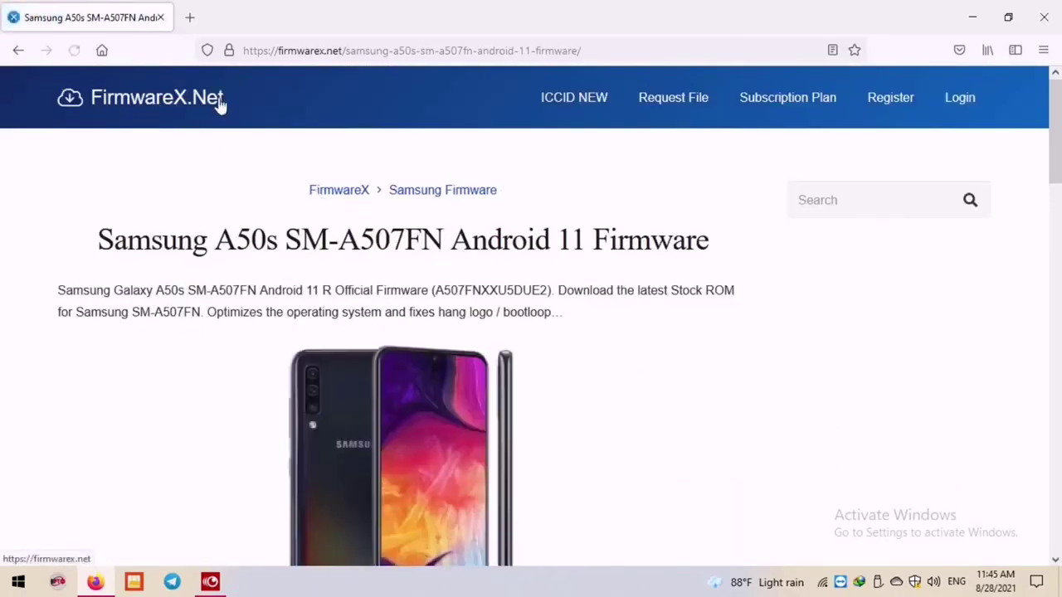
# Open the GG download link for the SM-A507FN_XXV_A507FNXXU5DUB6_Android11_Full firmware on the FirmwareX page.
pyautogui.moveTo(231, 102); pyautogui.dragTo(98, 106)
pyautogui.click(238, 108)
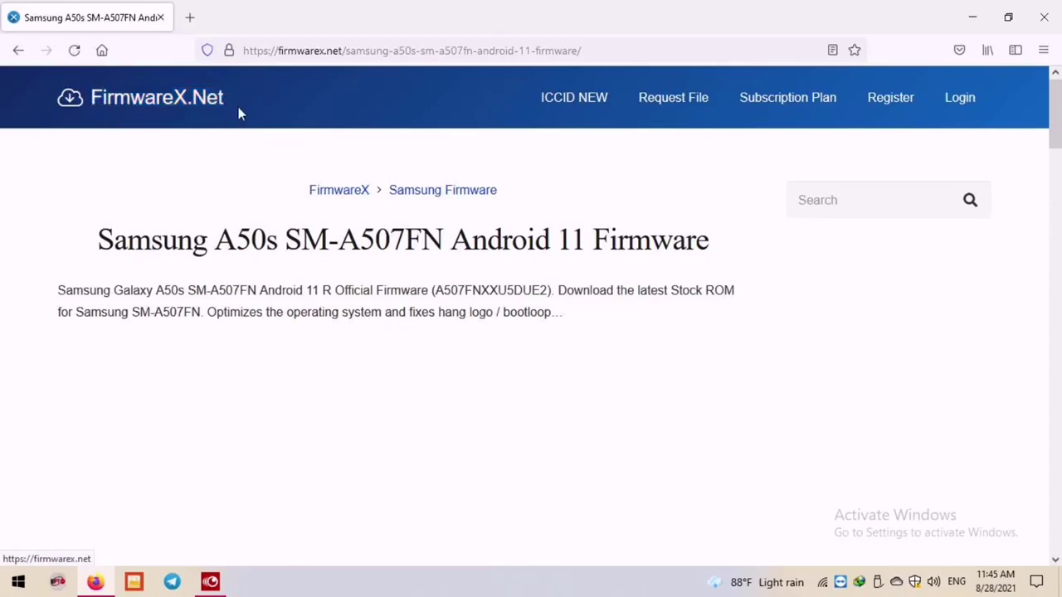
pyautogui.scroll(-2, 249, 232)
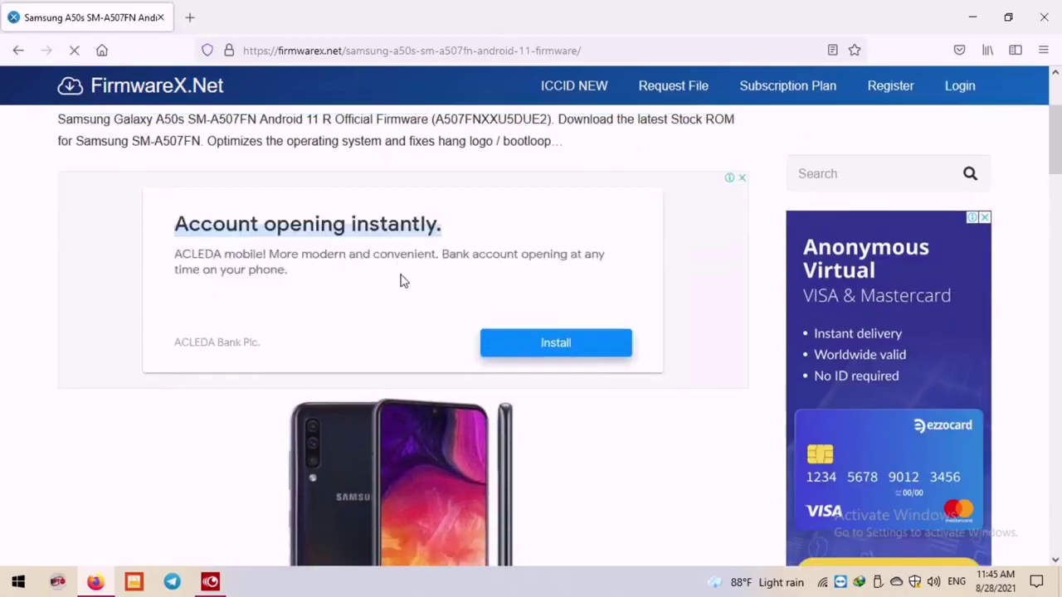
pyautogui.scroll(-6, 402, 280)
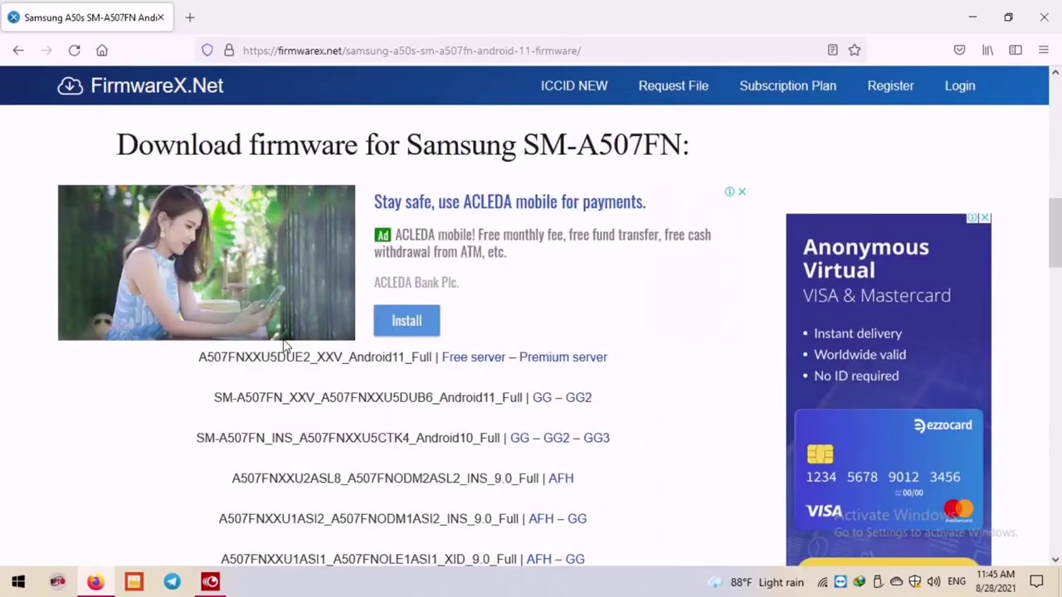
pyautogui.scroll(-3, 285, 346)
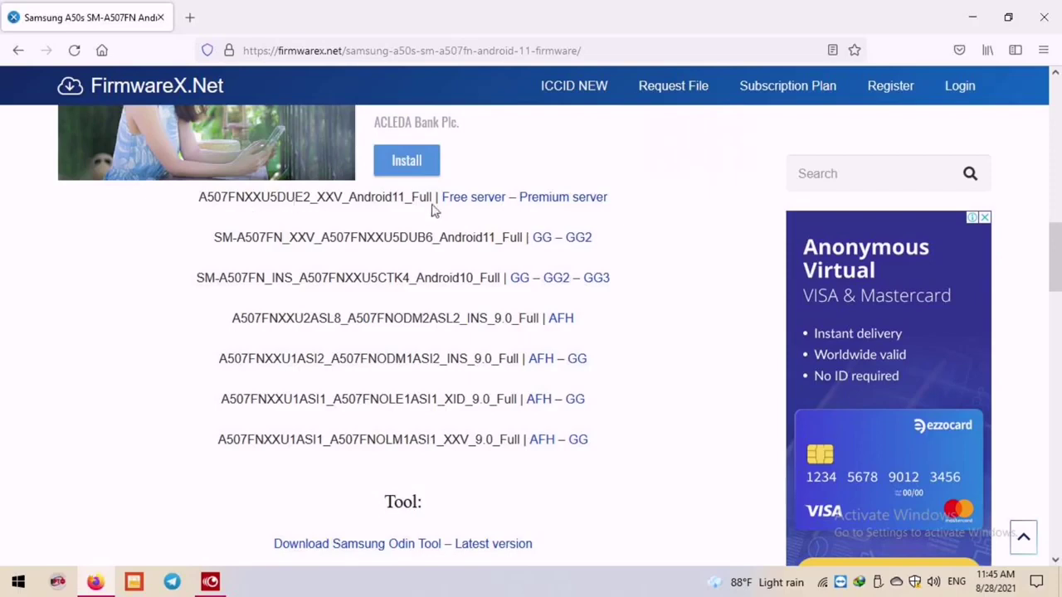
pyautogui.moveTo(406, 196); pyautogui.dragTo(554, 205)
pyautogui.click(669, 225)
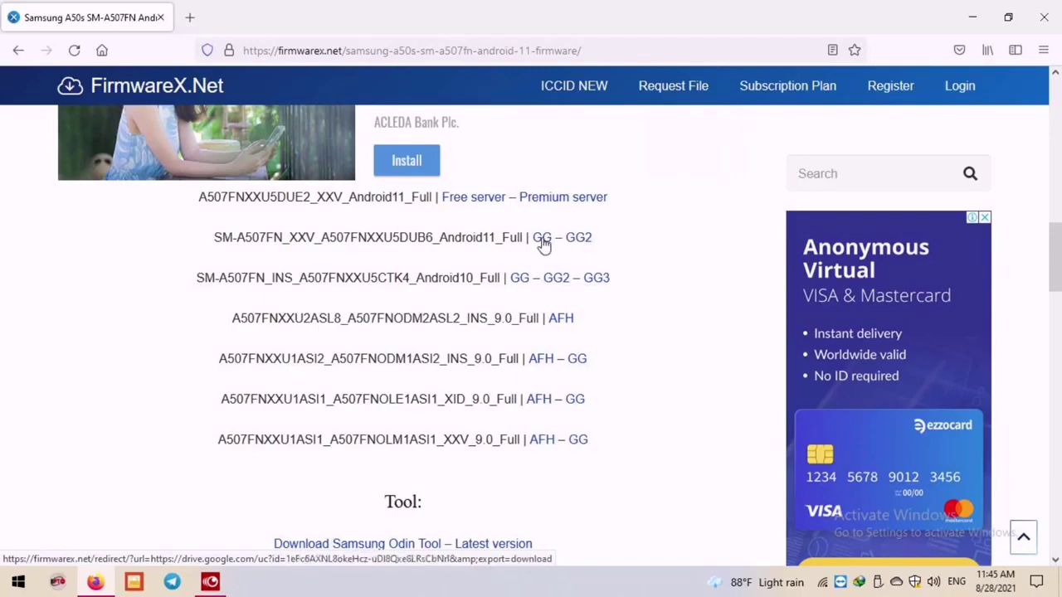
pyautogui.click(543, 238)
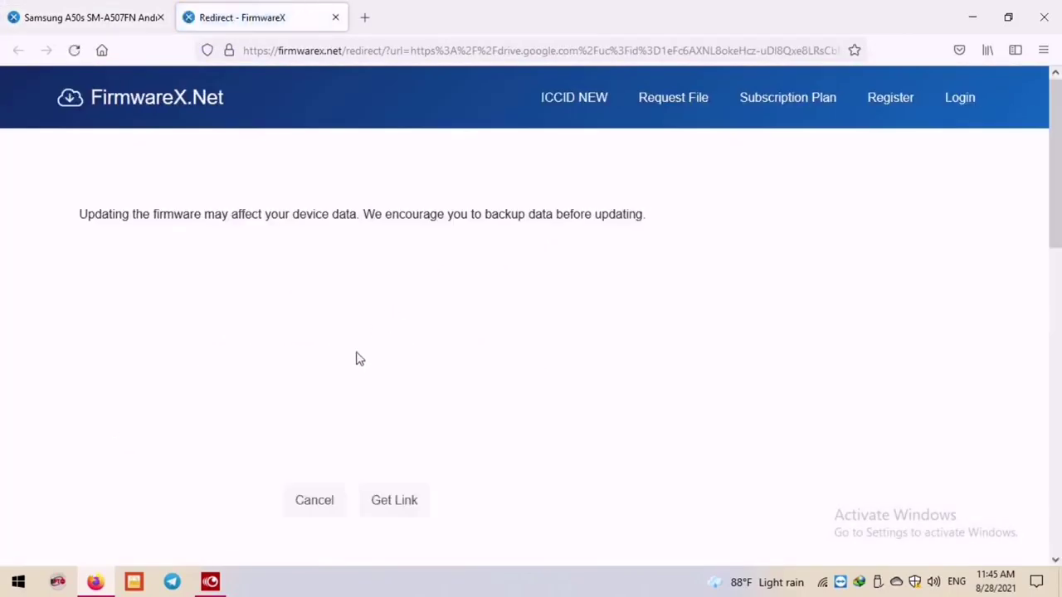
# Get the firmware link through the FirmwareX and ZoneURL redirect pages, dismissing the ad, to reach the Google Drive download page.
pyautogui.scroll(-3, 315, 337)
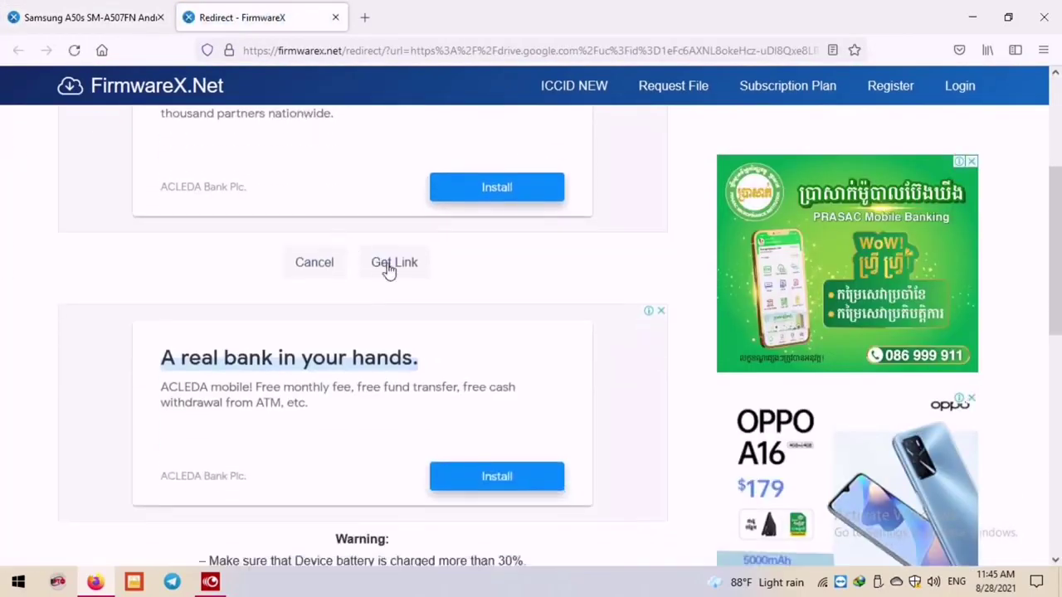
pyautogui.click(407, 270)
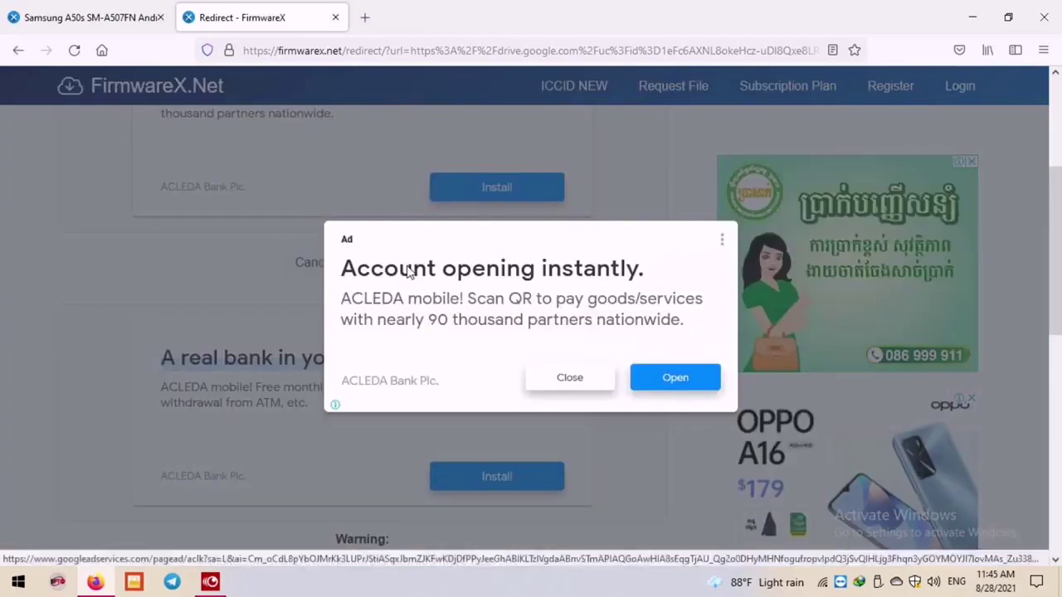
pyautogui.click(574, 385)
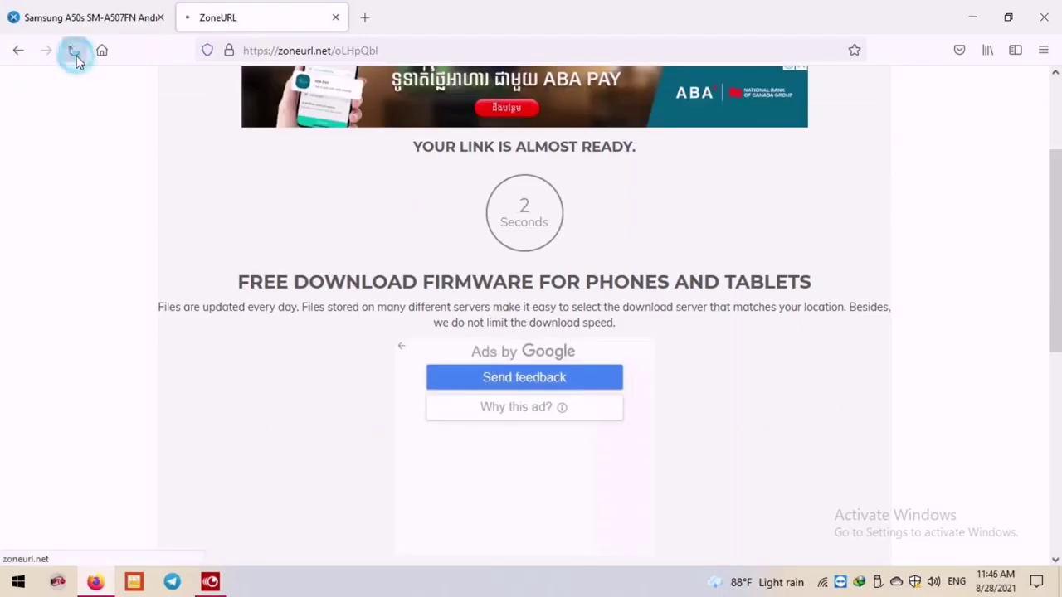
pyautogui.click(74, 51)
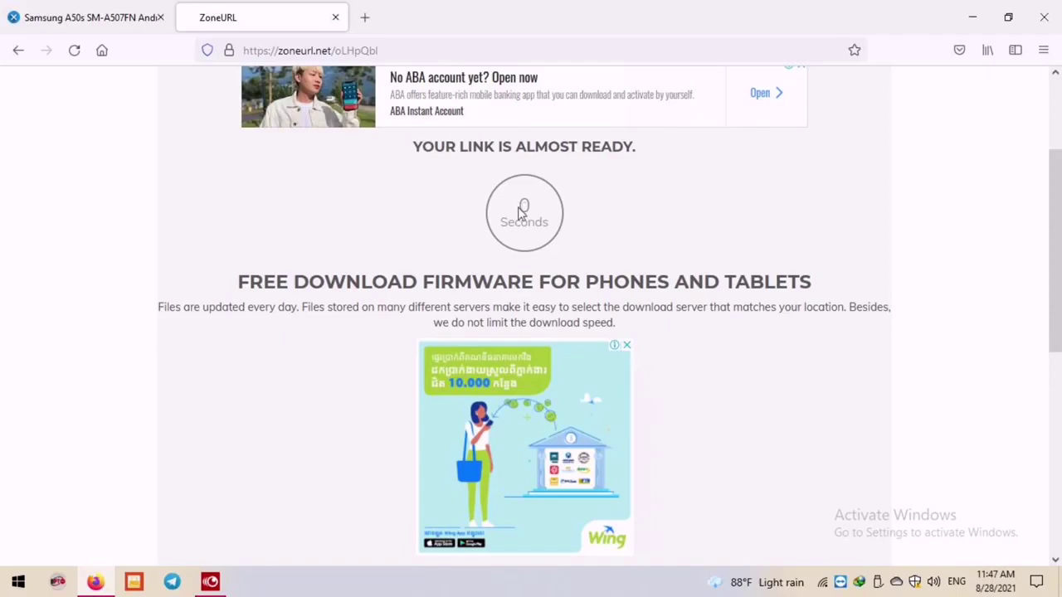
pyautogui.moveTo(518, 207); pyautogui.dragTo(539, 207)
pyautogui.scroll(-3, 538, 213)
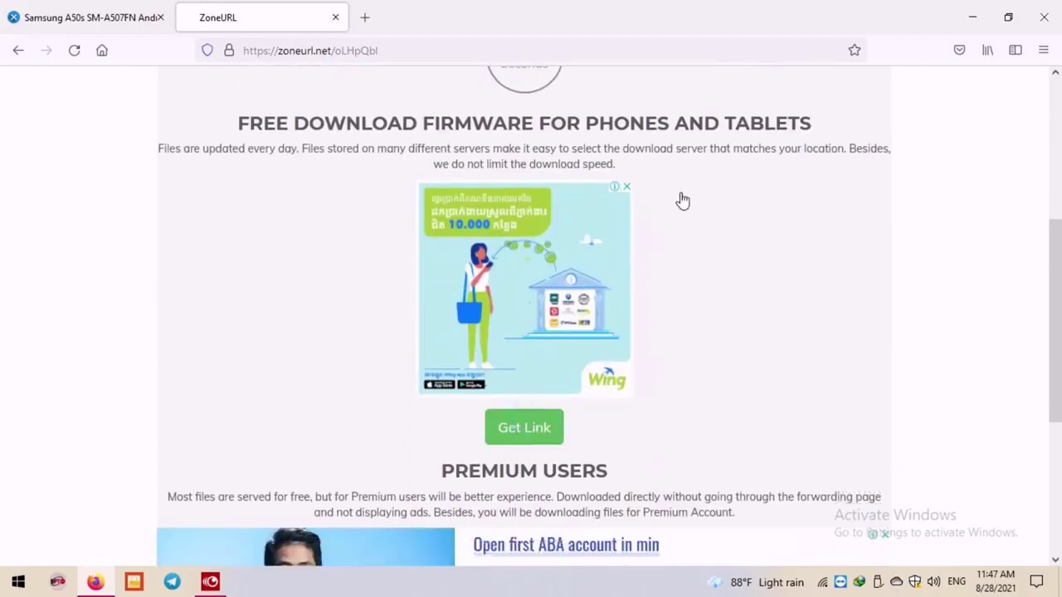
pyautogui.click(525, 430)
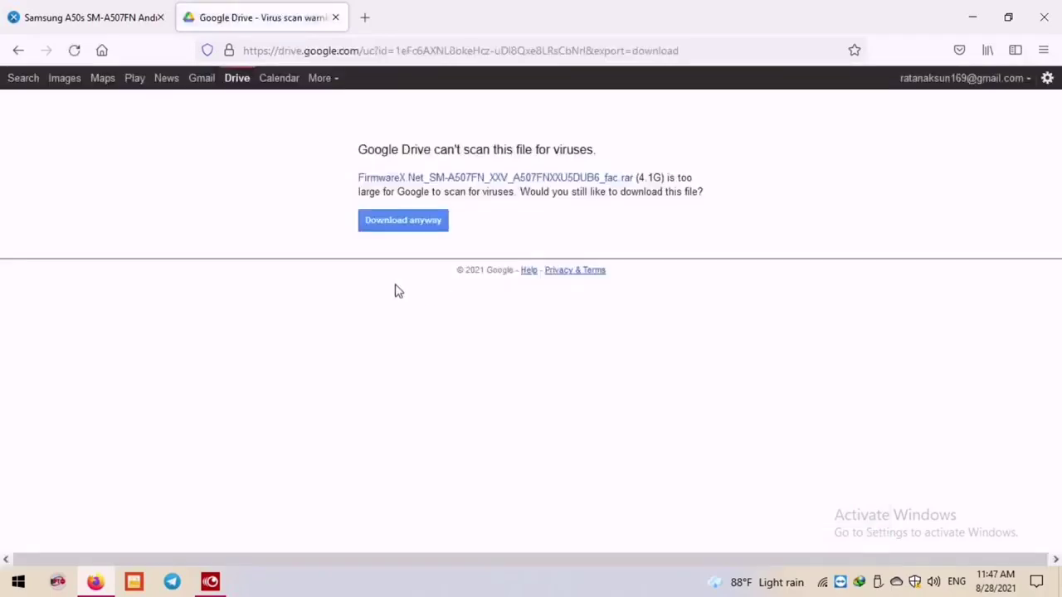
# Download FirmwareX.Net_SM-A507FN_XXV_A507FNXXU5DUB6_fac.rar from Google Drive despite the virus scan warning, using the Save File option.
pyautogui.click(385, 221)
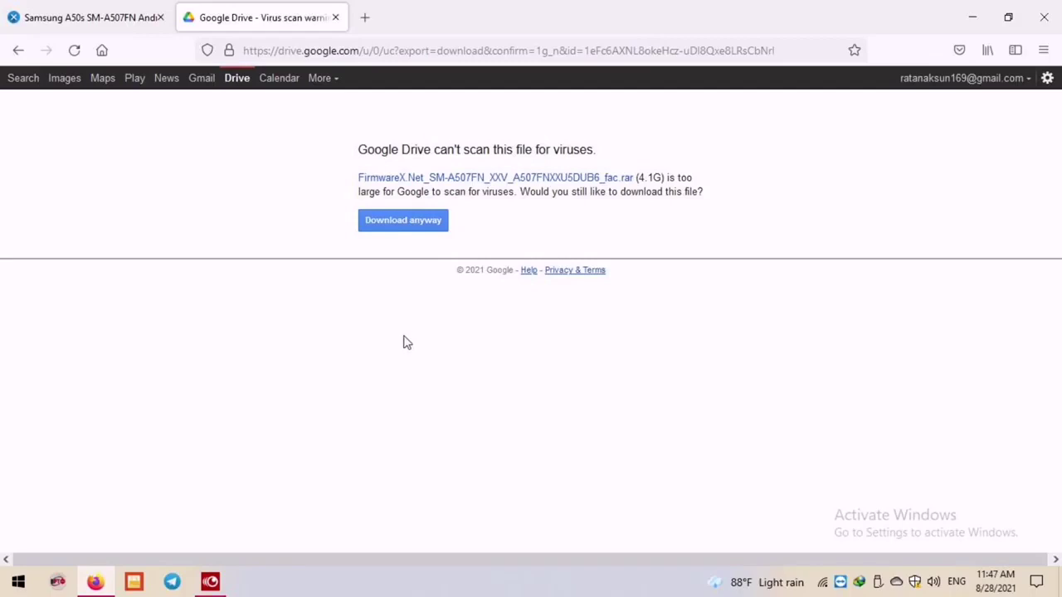
pyautogui.click(371, 222)
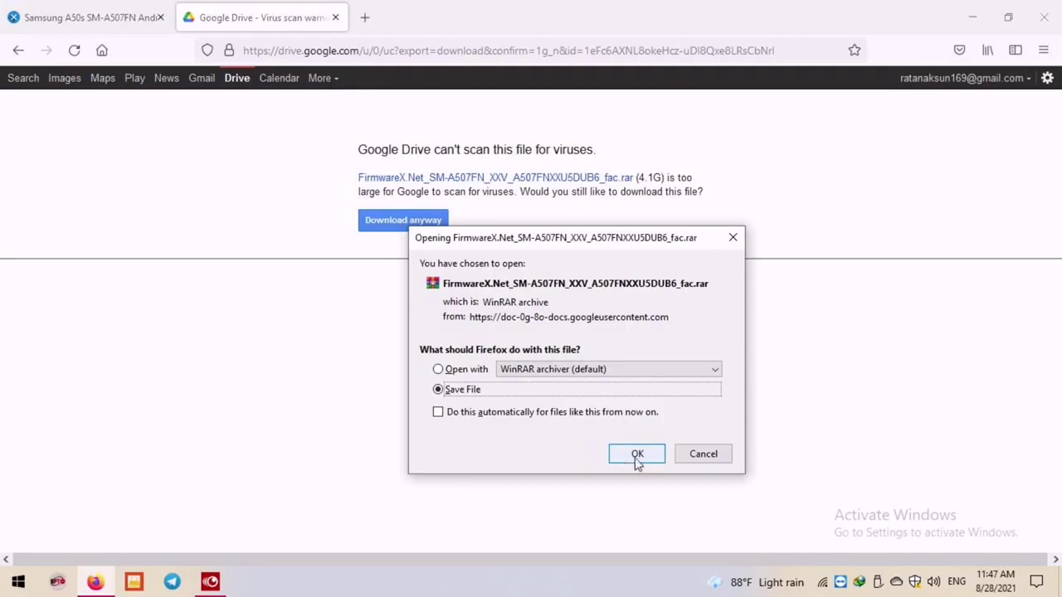
pyautogui.click(465, 284)
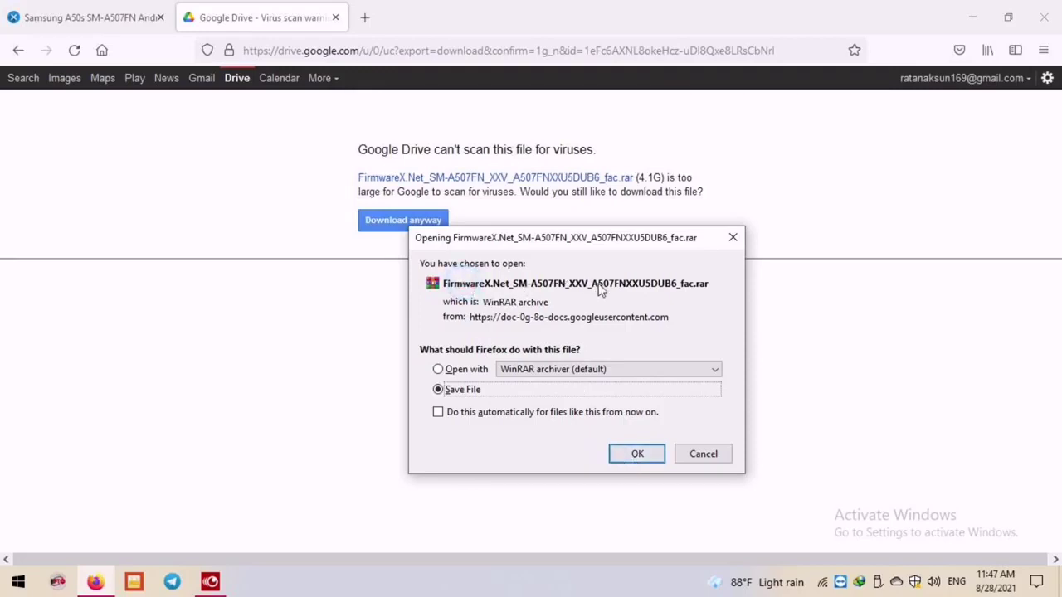
pyautogui.click(632, 457)
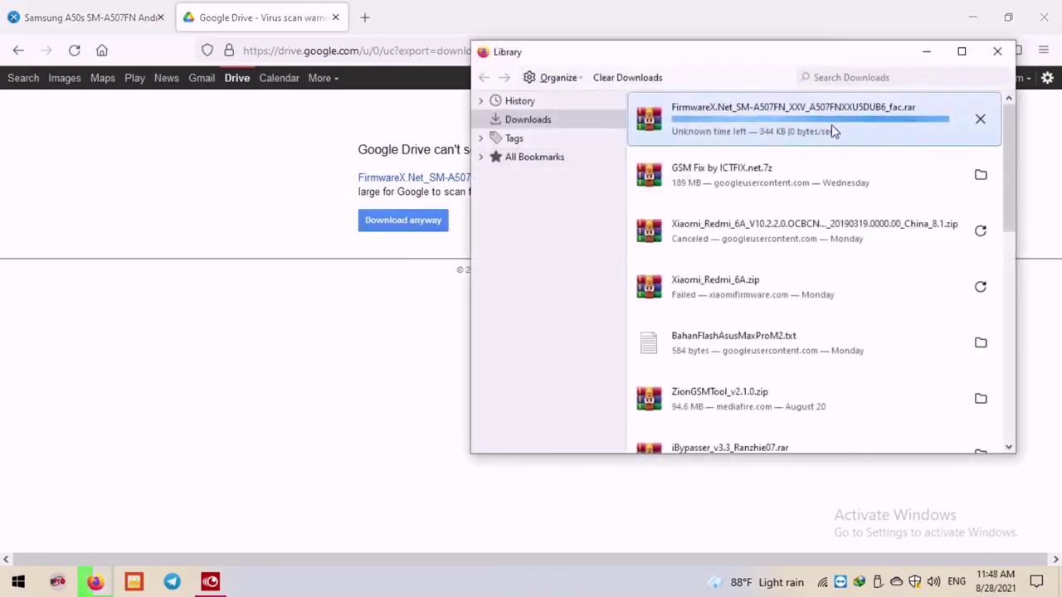
# Close the downloads library, restore the browser window to a smaller size and minimize it.
pyautogui.click(997, 51)
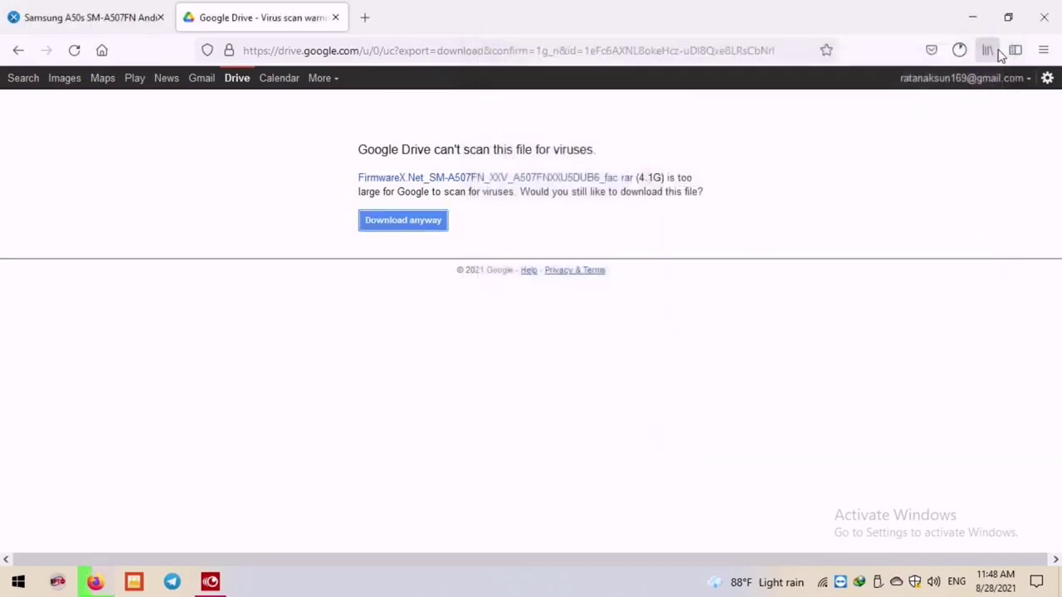
pyautogui.doubleClick(950, 17)
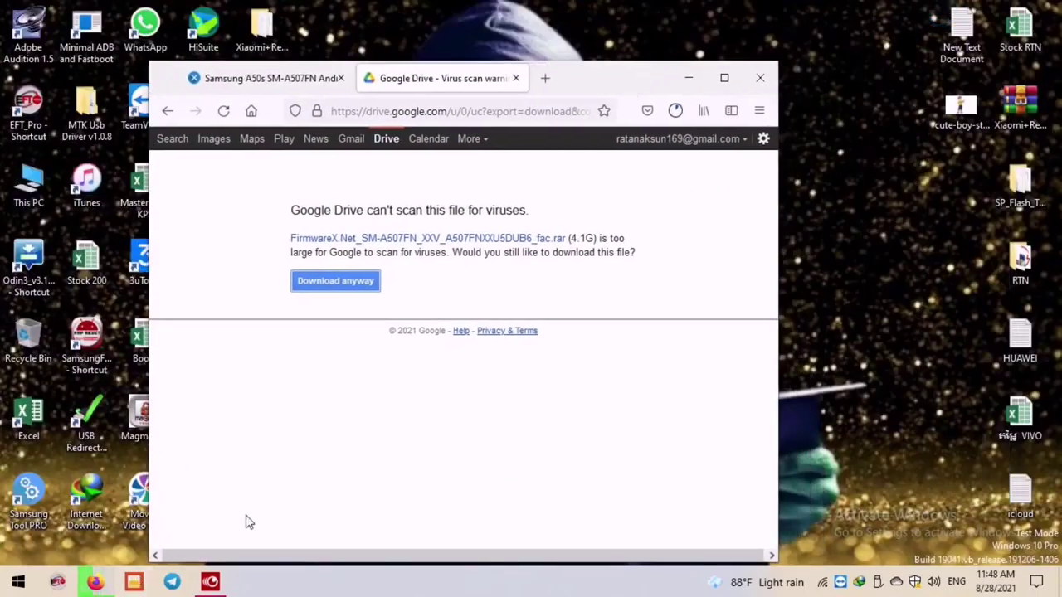
pyautogui.click(689, 77)
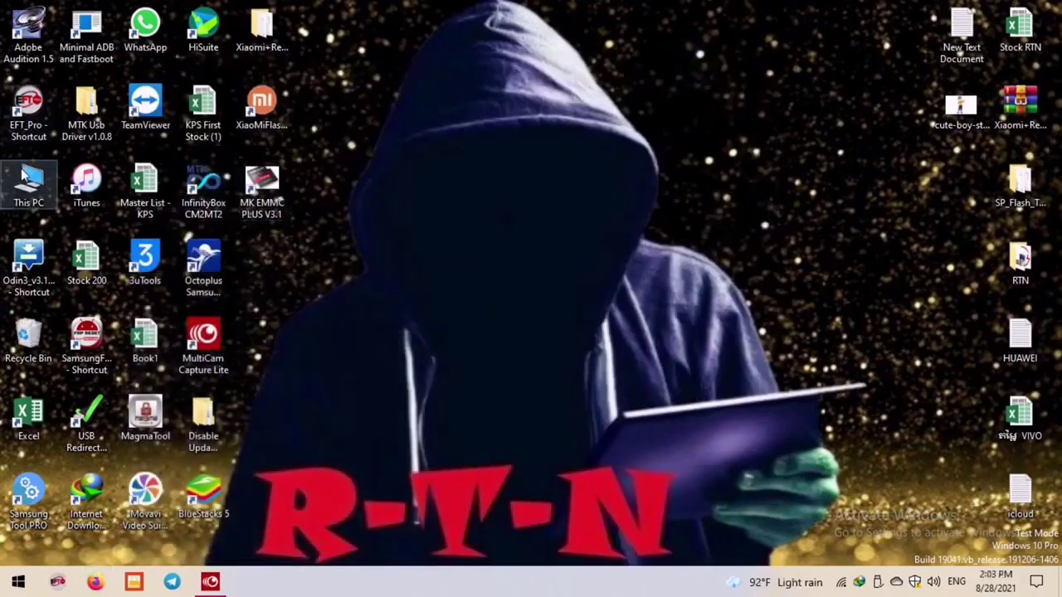
# Extract the FirmwareX.Net_SM-A507FN_XXV_A507FNXXU5DUB6_fac archive in Downloads > Compressed to a folder of the same name, and close File Explorer.
pyautogui.doubleClick(27, 178)
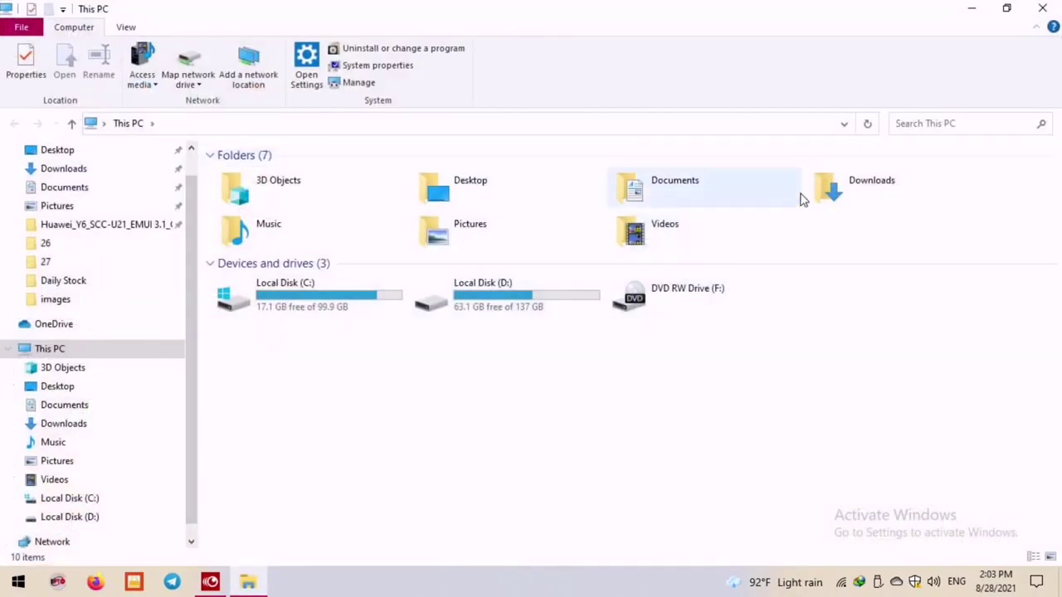
pyautogui.doubleClick(842, 189)
pyautogui.doubleClick(273, 195)
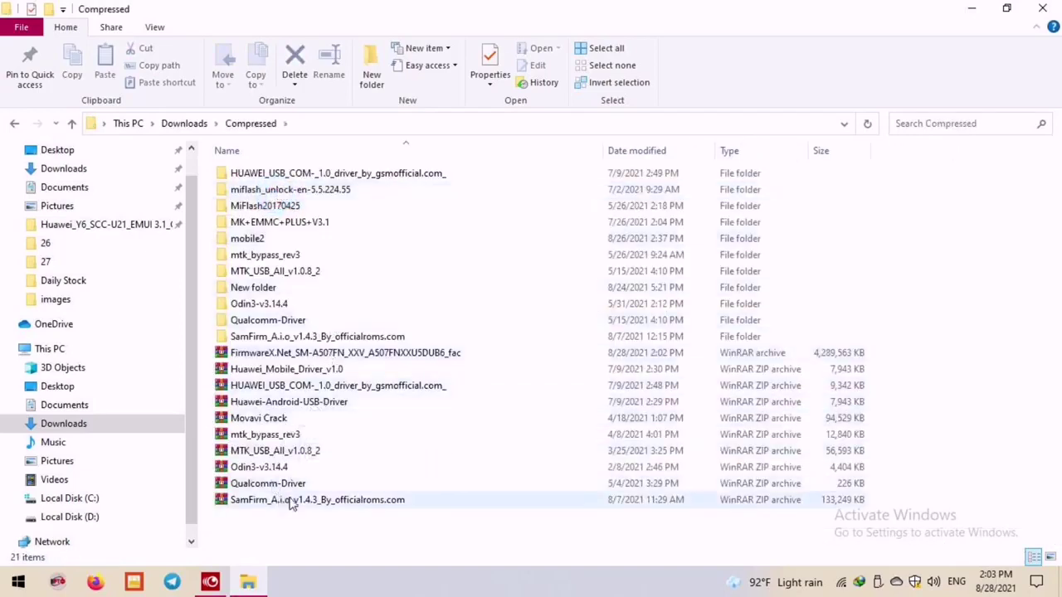
pyautogui.click(278, 353)
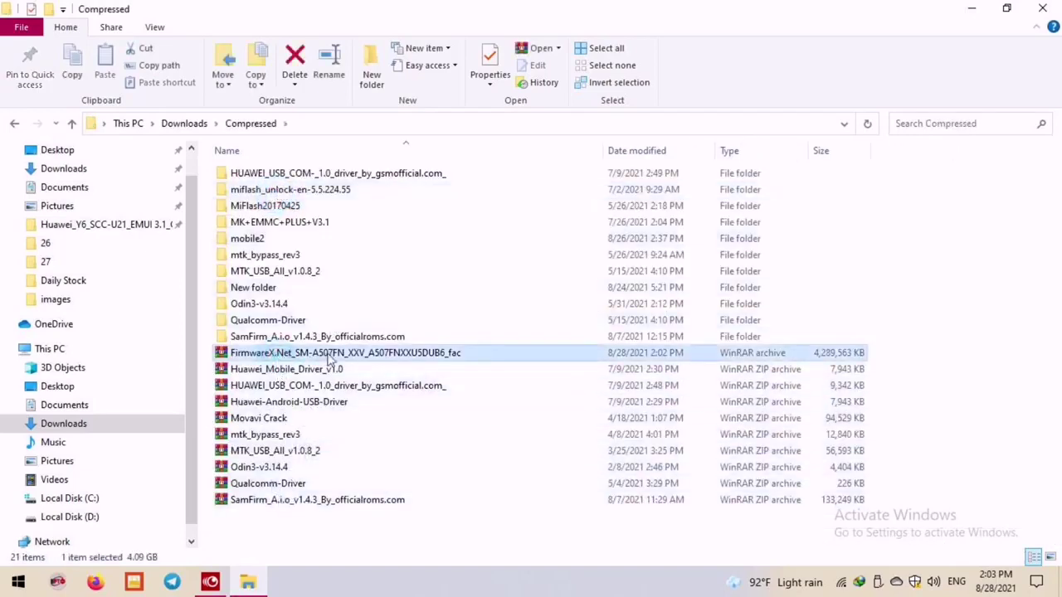
pyautogui.rightClick(326, 352)
pyautogui.click(397, 272)
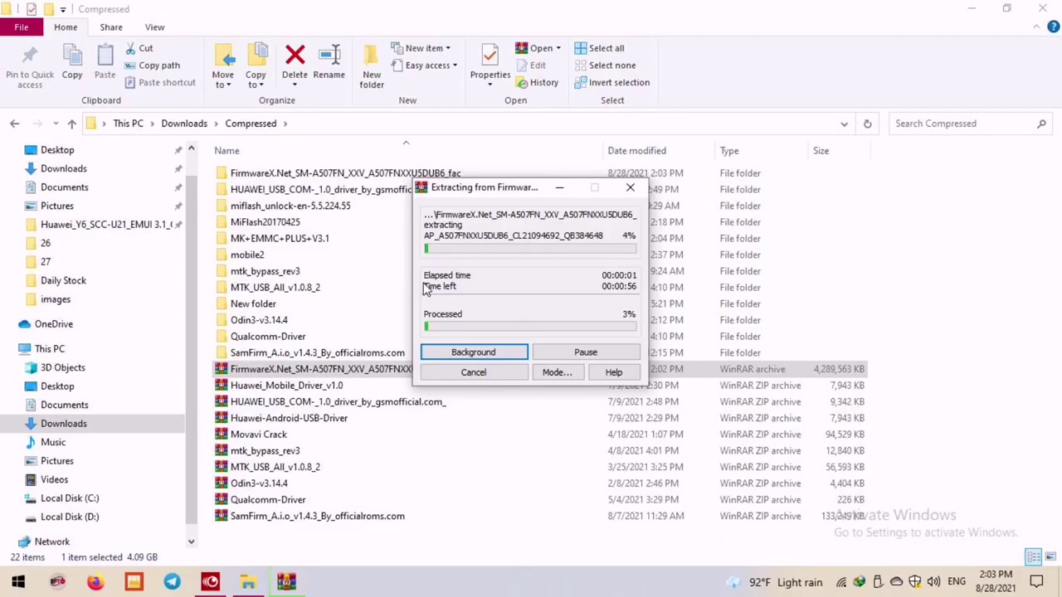
pyautogui.click(1047, 6)
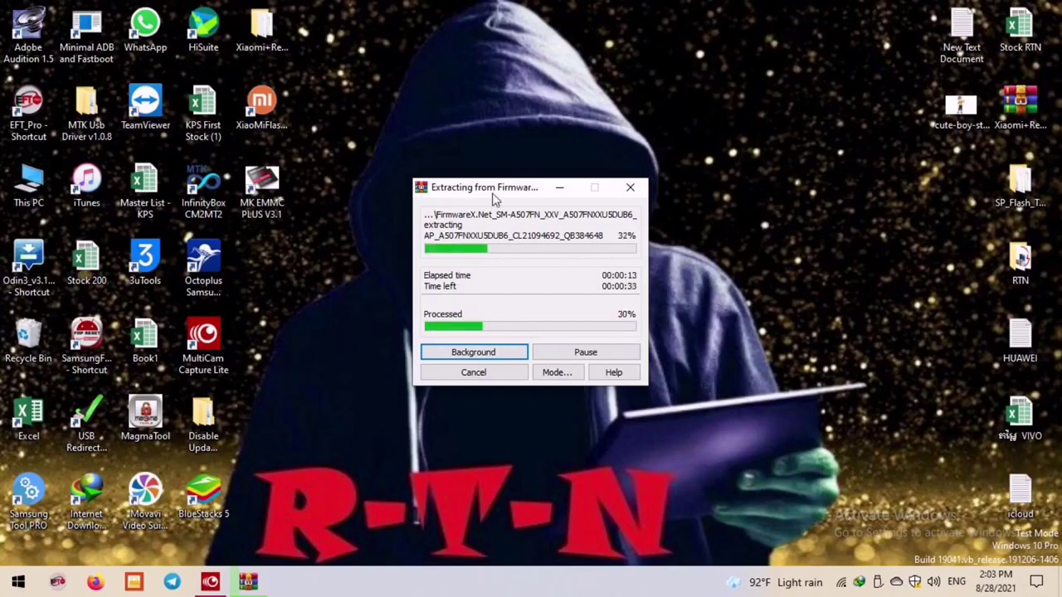
# Move the extraction progress window away from the middle of the desktop and refresh the desktop.
pyautogui.moveTo(498, 191); pyautogui.dragTo(426, 64)
pyautogui.rightClick(672, 137)
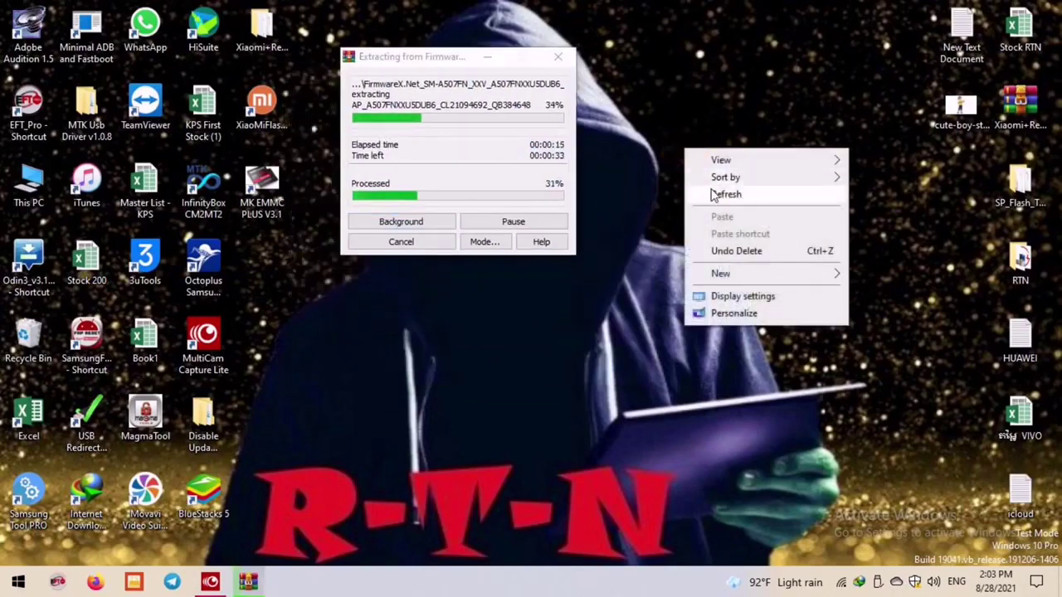
pyautogui.click(717, 196)
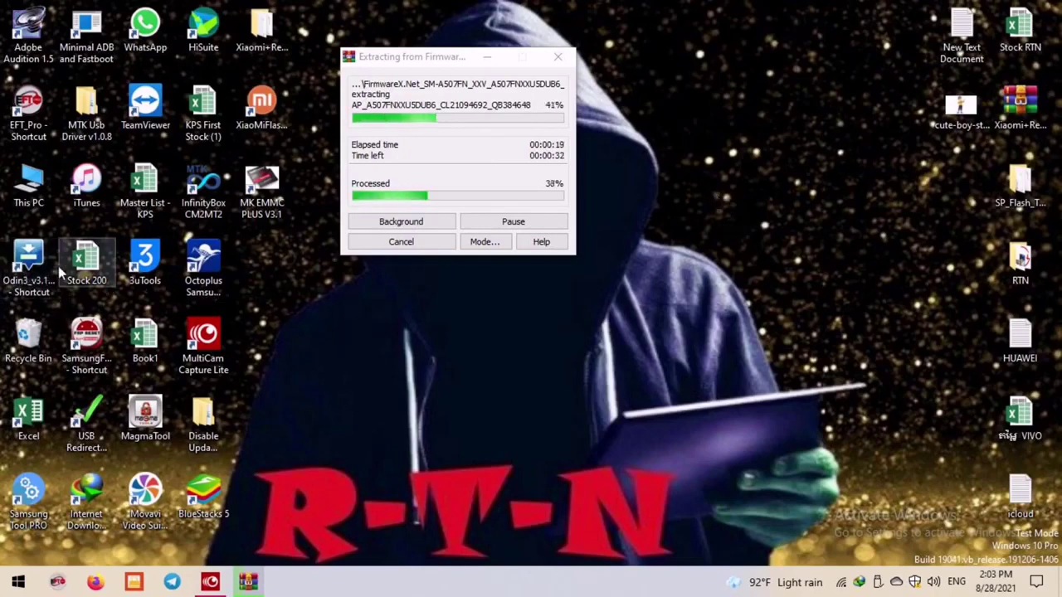
# Move the Odin3 shortcut on the desktop to the spot right after the Octoplus Samsung shortcut and refresh the desktop.
pyautogui.doubleClick(33, 273)
pyautogui.moveTo(34, 276); pyautogui.dragTo(261, 266)
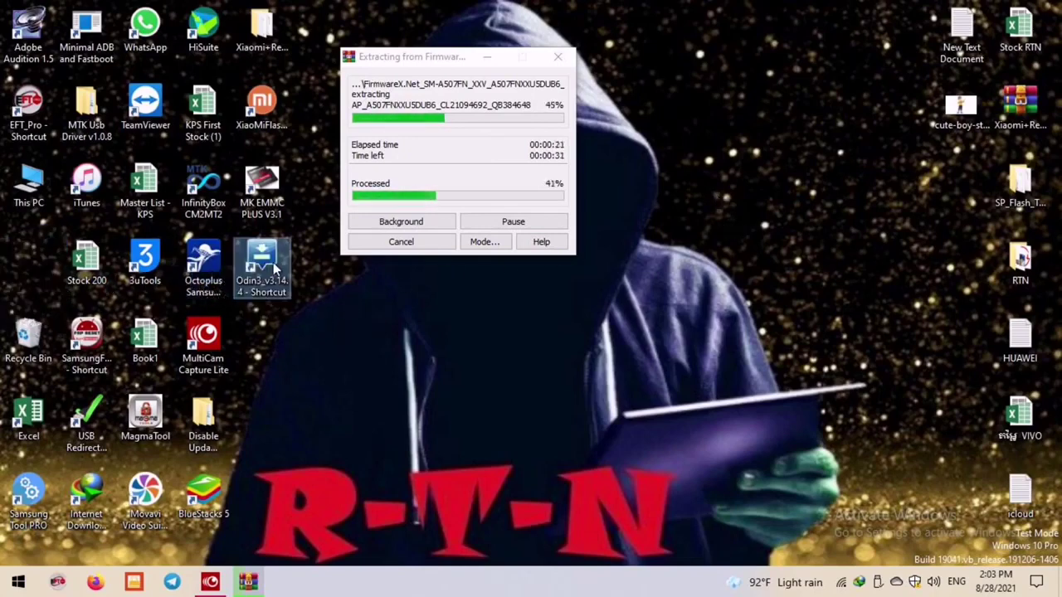
pyautogui.moveTo(27, 263); pyautogui.dragTo(153, 277)
pyautogui.moveTo(261, 268); pyautogui.dragTo(205, 272)
pyautogui.rightClick(274, 277)
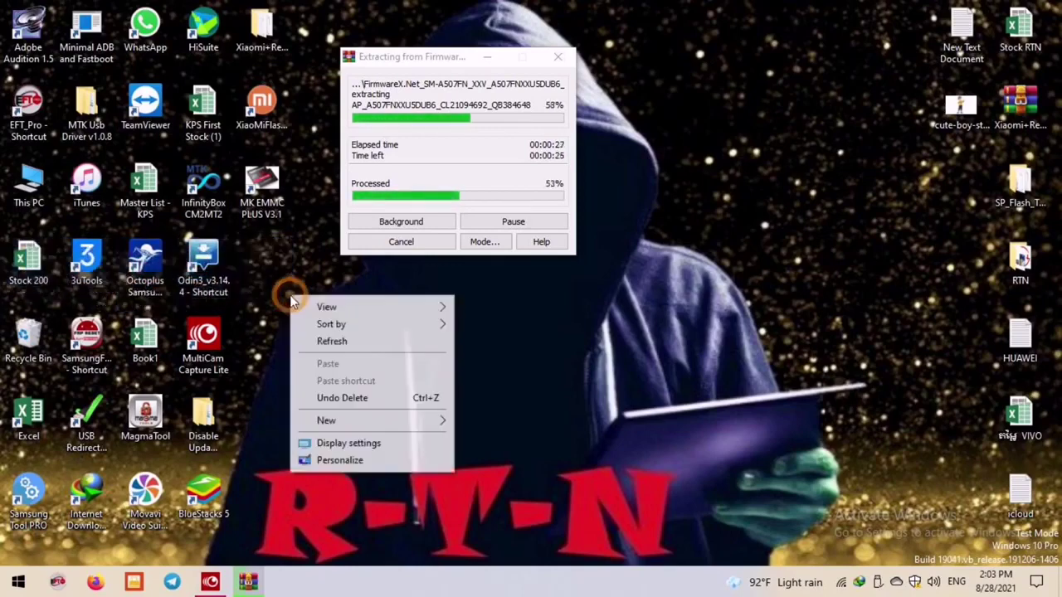
pyautogui.click(315, 341)
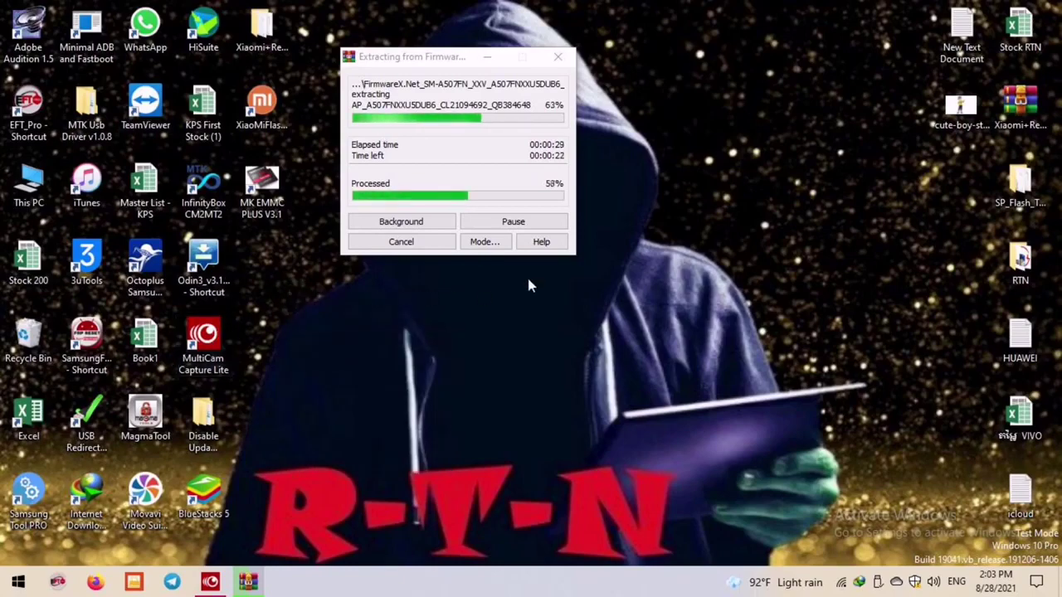
pyautogui.moveTo(418, 57); pyautogui.dragTo(657, 40)
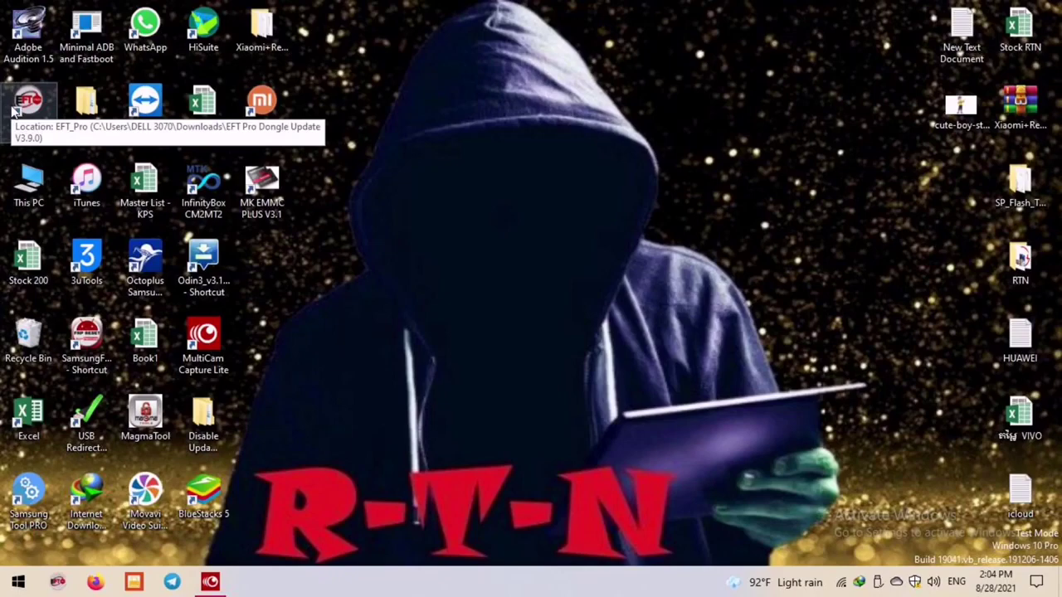
pyautogui.doubleClick(37, 207)
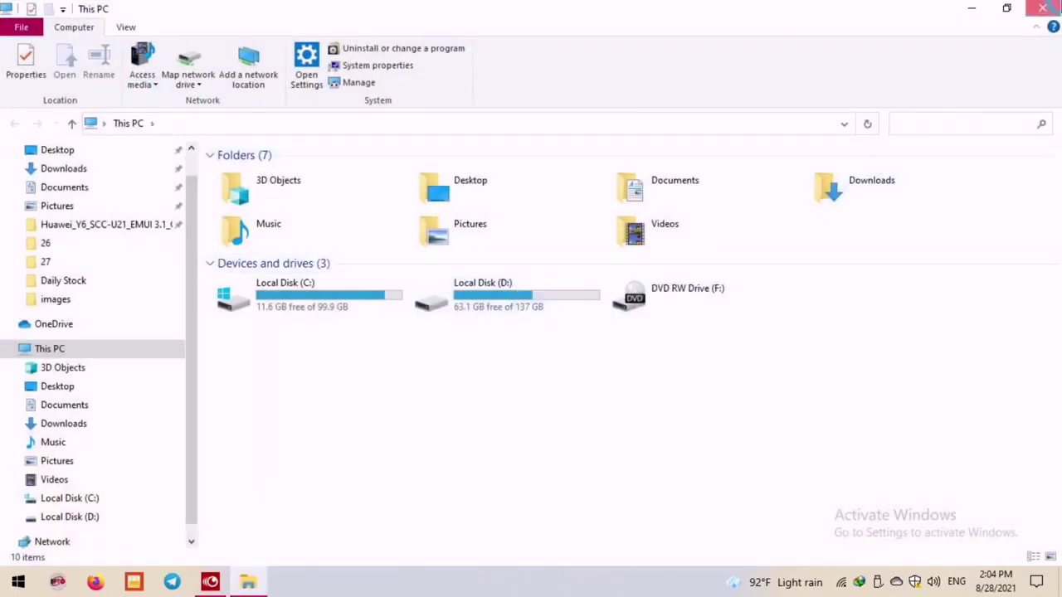
pyautogui.click(1042, 9)
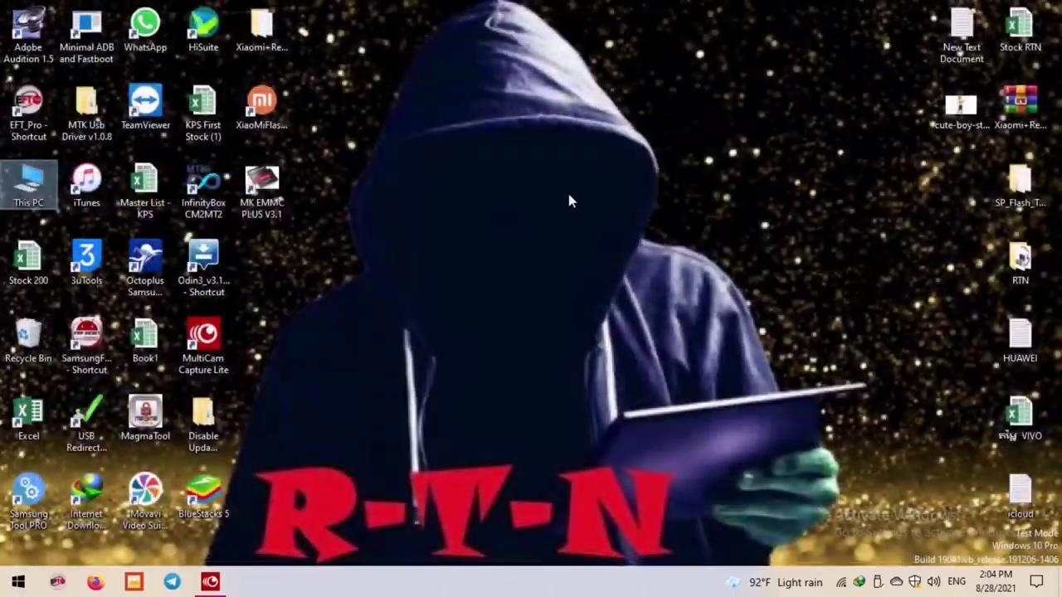
# Check the Ports (COM & LPT) and Modems categories in Device Manager for the connected Samsung phone, and close Computer Management.
pyautogui.rightClick(35, 191)
pyautogui.click(62, 236)
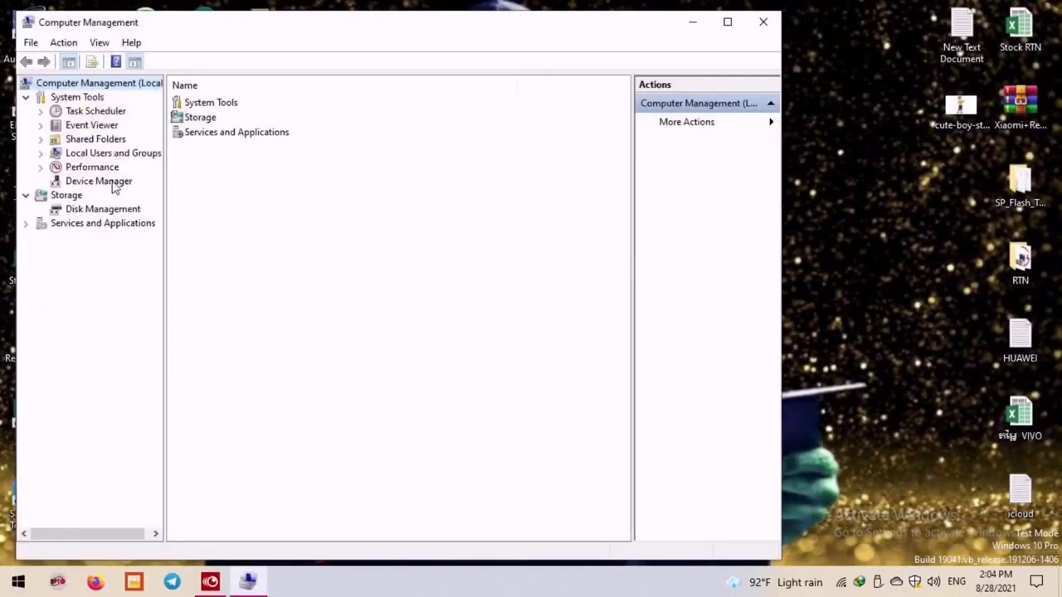
pyautogui.click(106, 181)
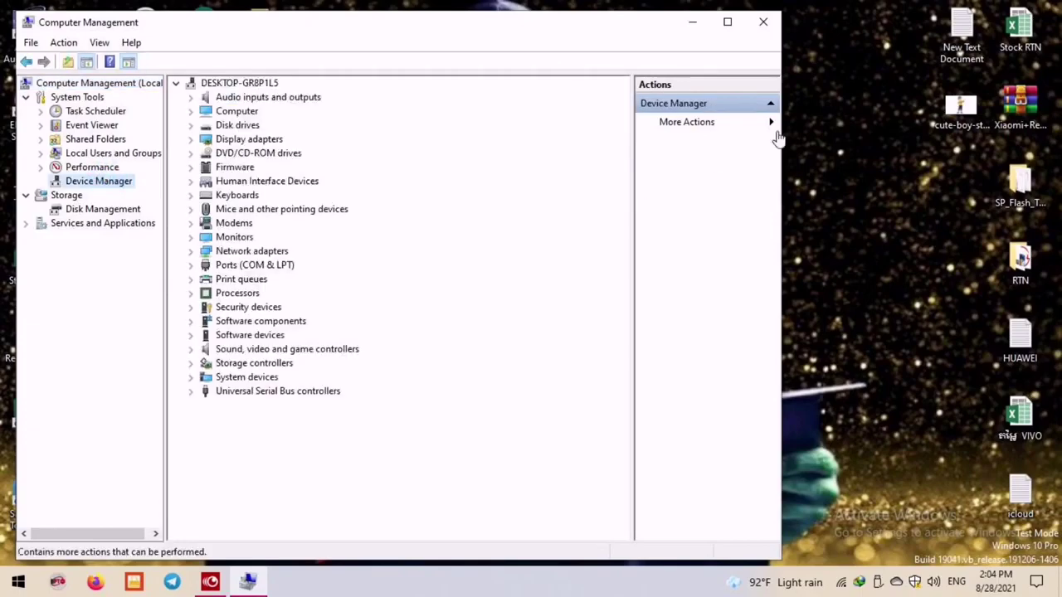
pyautogui.click(192, 265)
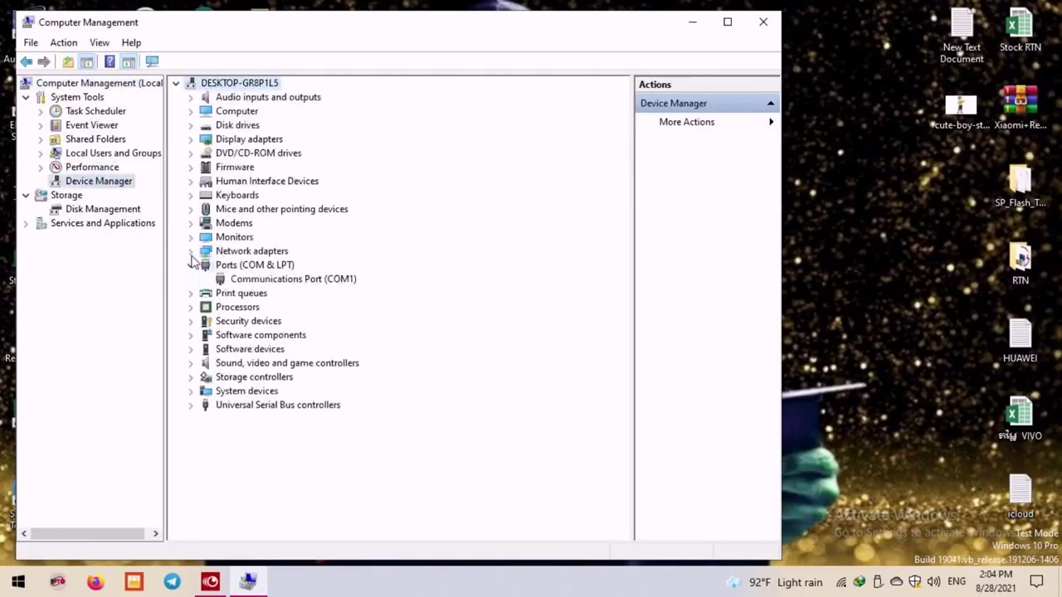
pyautogui.click(193, 223)
pyautogui.click(276, 240)
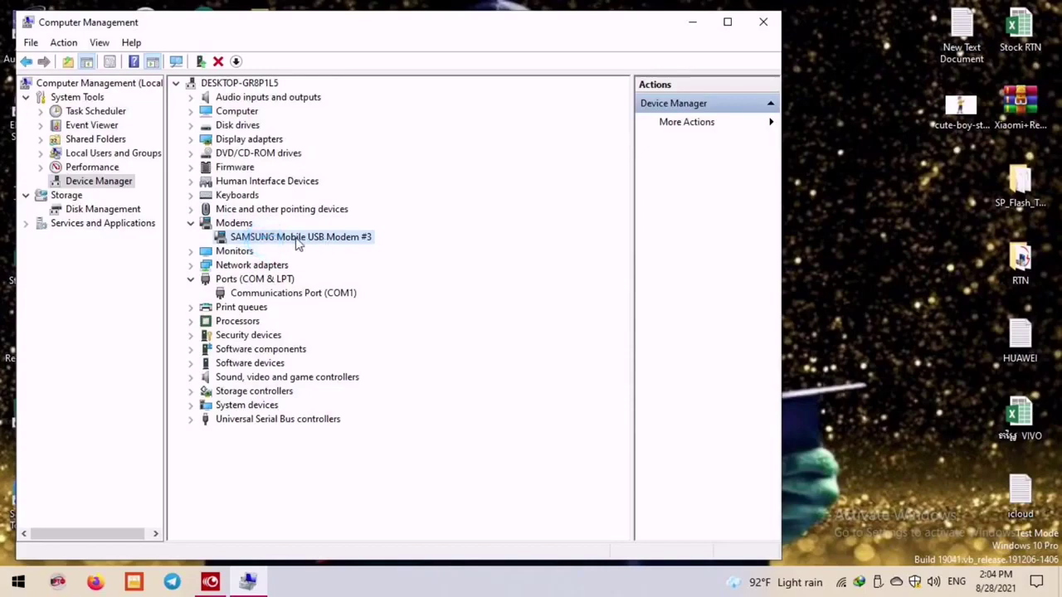
pyautogui.click(763, 22)
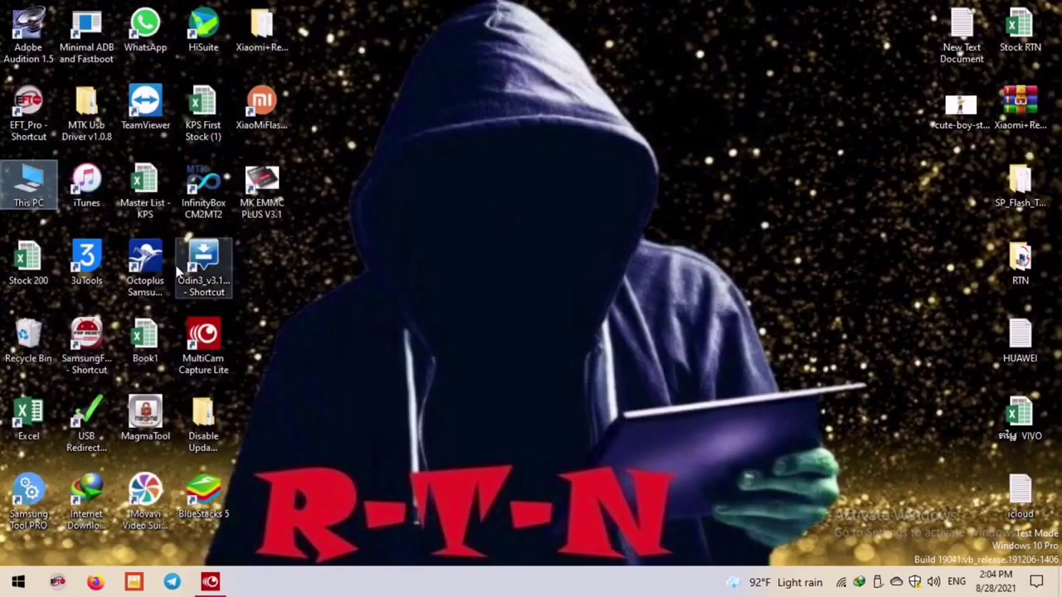
# Look through the extracted files in the nested FirmwareX.Net_SM-A507FN_XXV_A507FNXXU5DUB6_fac folder under Downloads > Compressed, and close File Explorer.
pyautogui.doubleClick(30, 184)
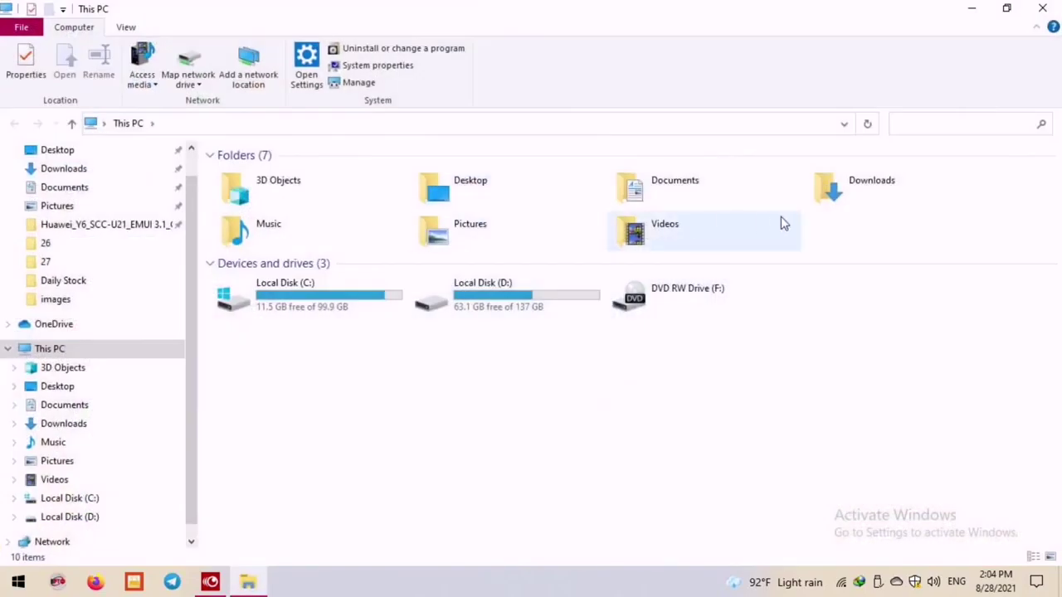
pyautogui.click(843, 206)
pyautogui.doubleClick(843, 206)
pyautogui.doubleClick(308, 192)
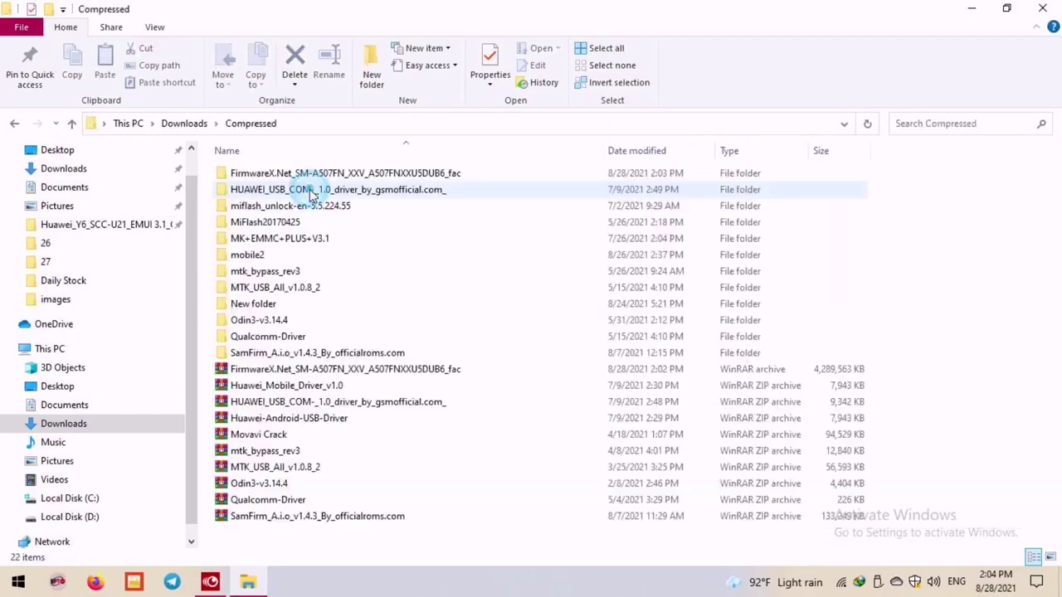
pyautogui.doubleClick(300, 173)
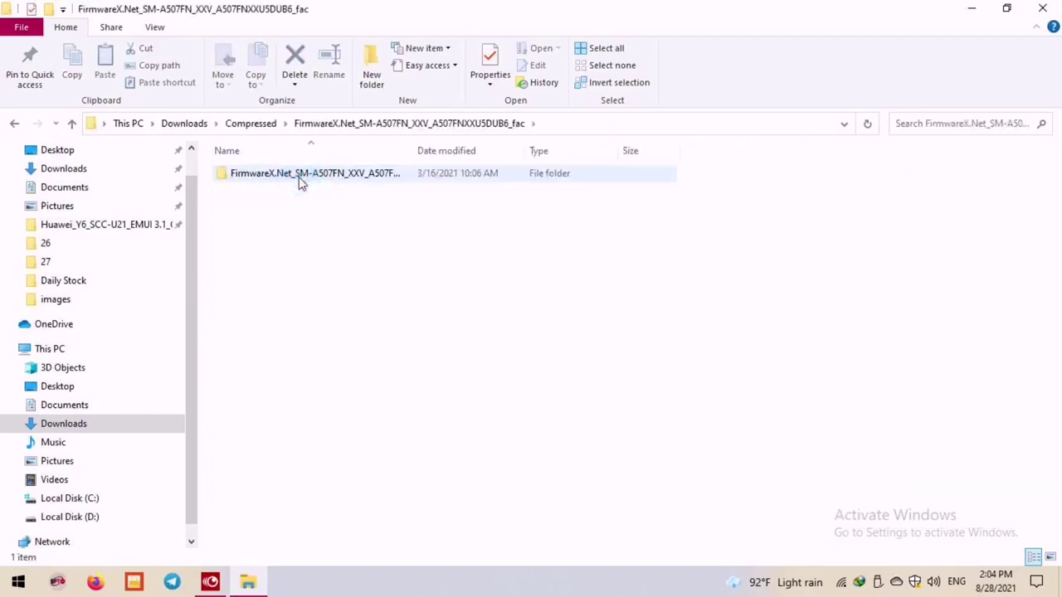
pyautogui.doubleClick(299, 177)
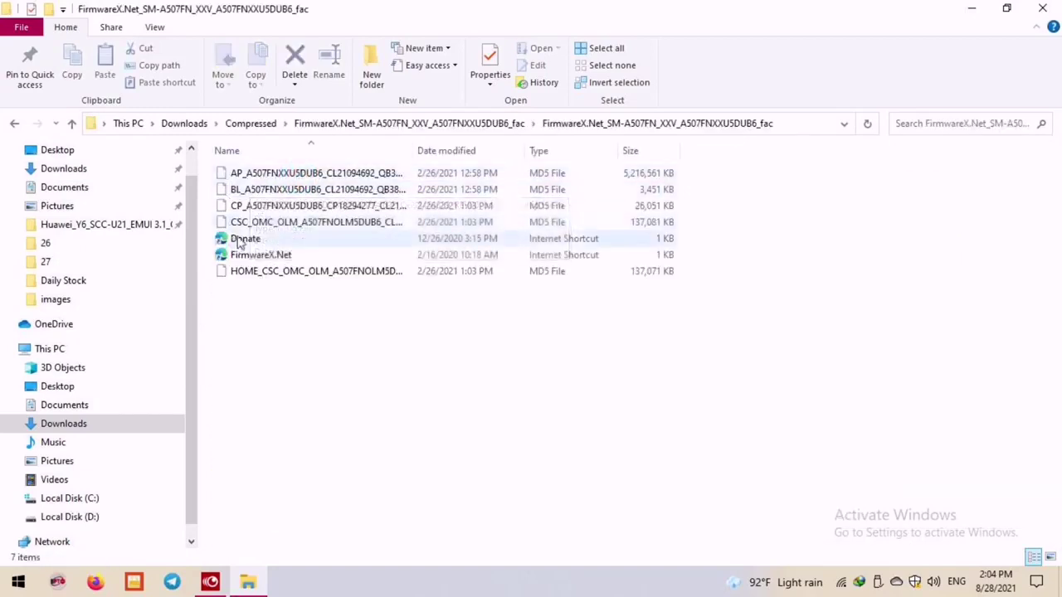
pyautogui.click(1043, 8)
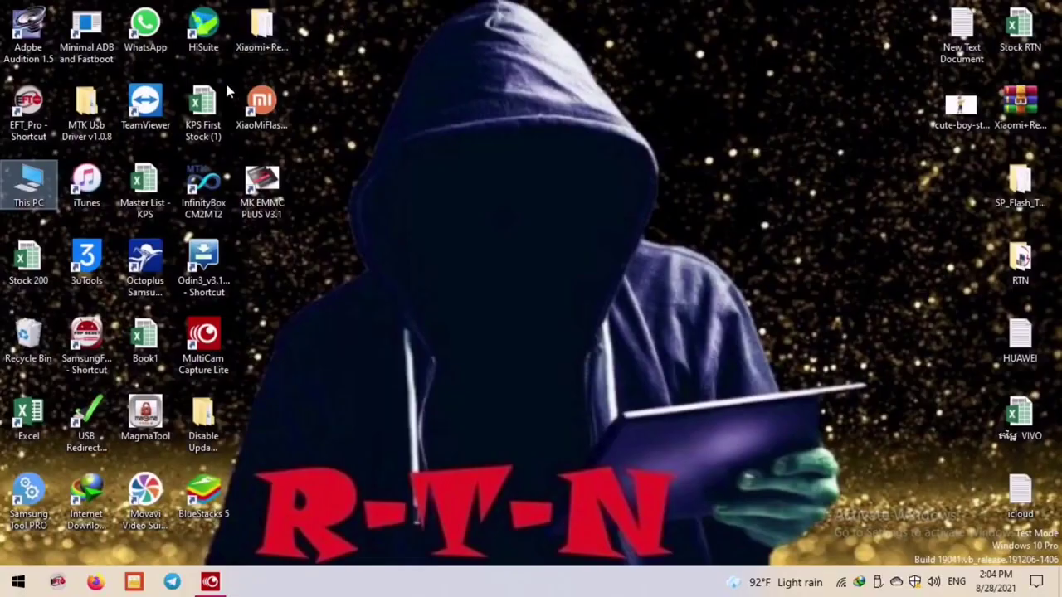
# Run Odin3 v3.14.4 from its desktop shortcut as administrator and accept the account-removal warning.
pyautogui.rightClick(191, 264)
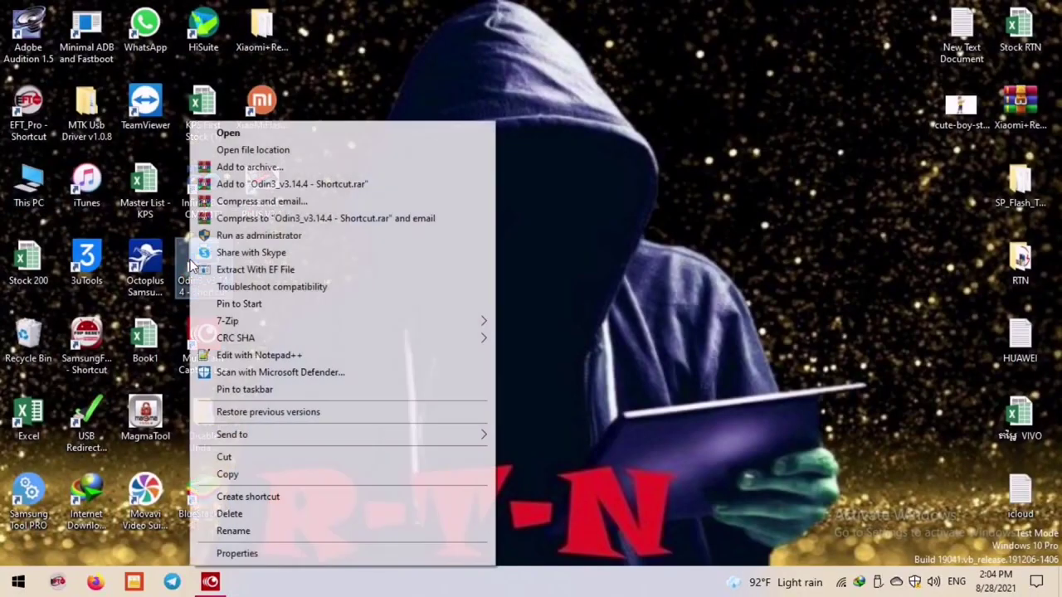
pyautogui.click(243, 235)
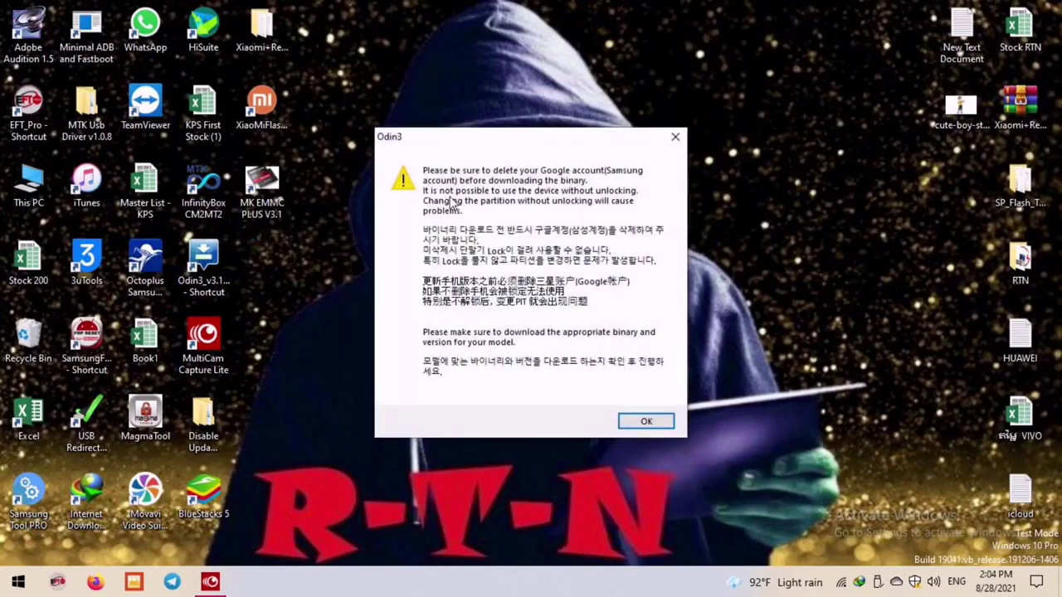
pyautogui.click(637, 420)
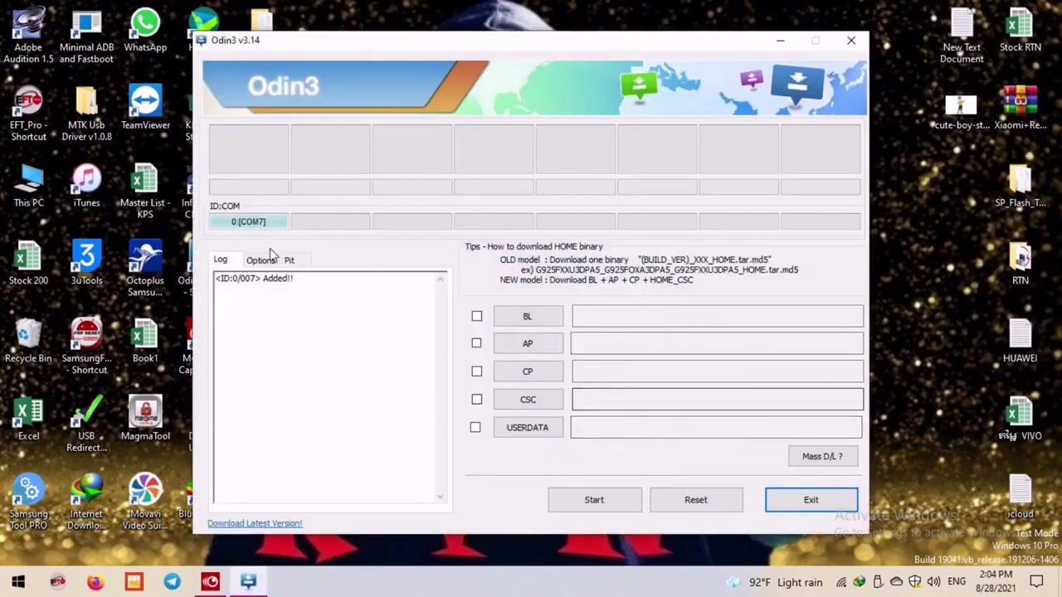
# Load the BL_A507FNXXU5DUB6 file from the extracted firmware folder in Downloads > Compressed into Odin3's BL slot.
pyautogui.click(530, 322)
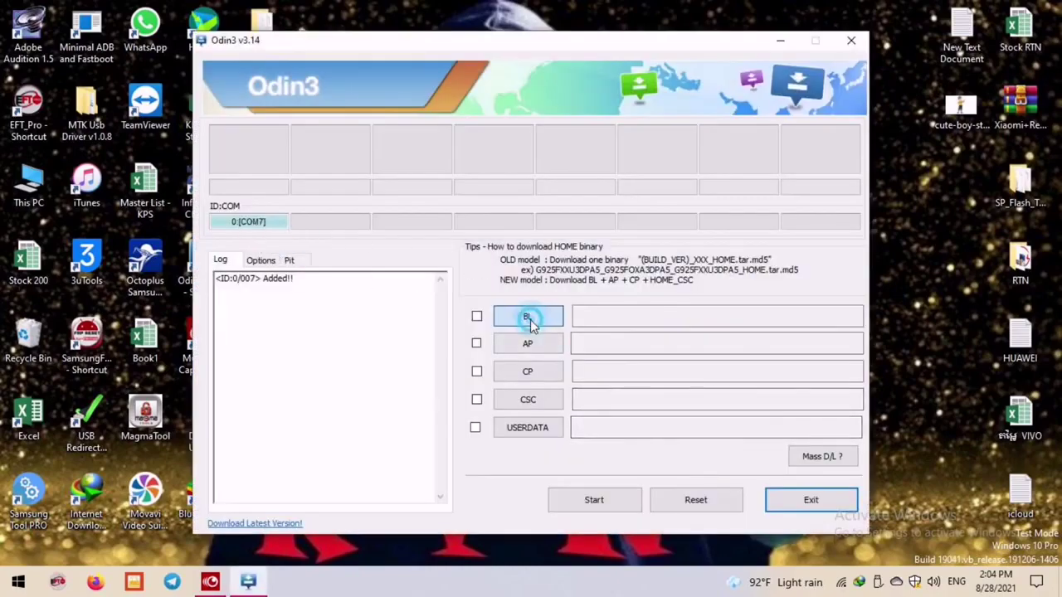
pyautogui.click(348, 281)
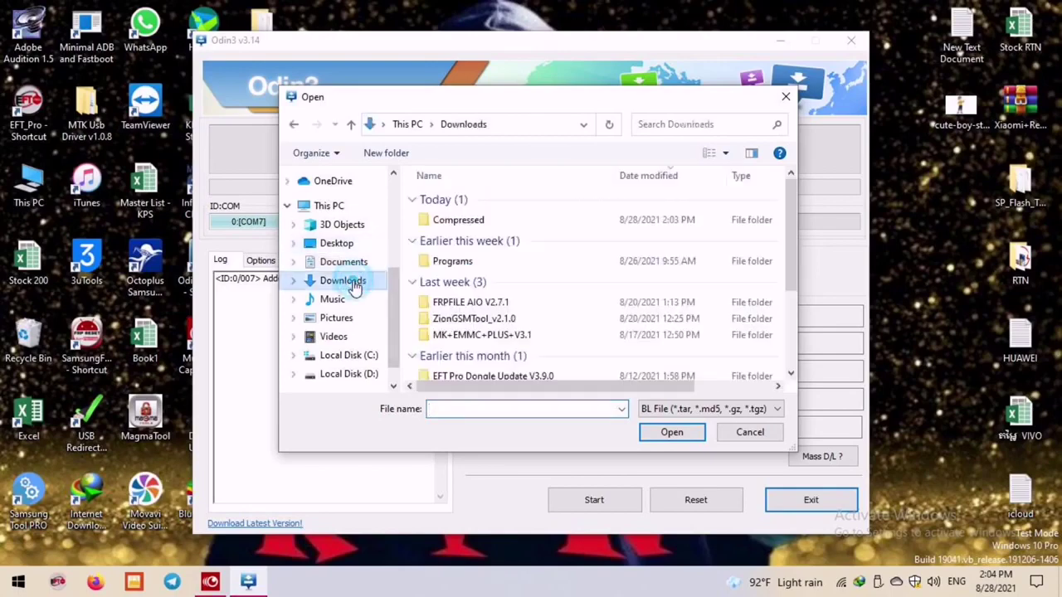
pyautogui.doubleClick(436, 221)
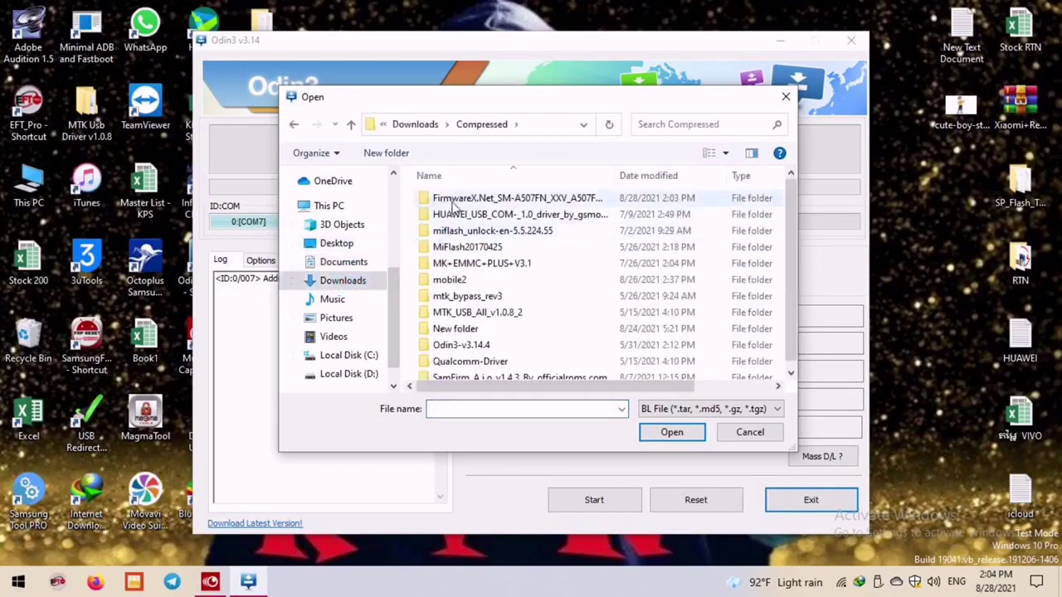
pyautogui.doubleClick(454, 203)
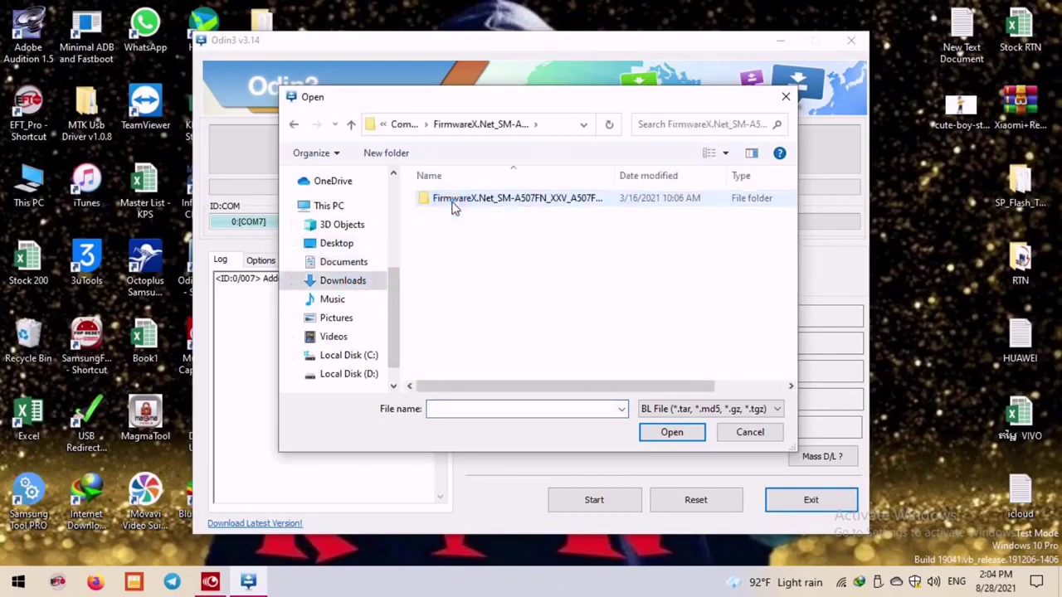
pyautogui.doubleClick(454, 204)
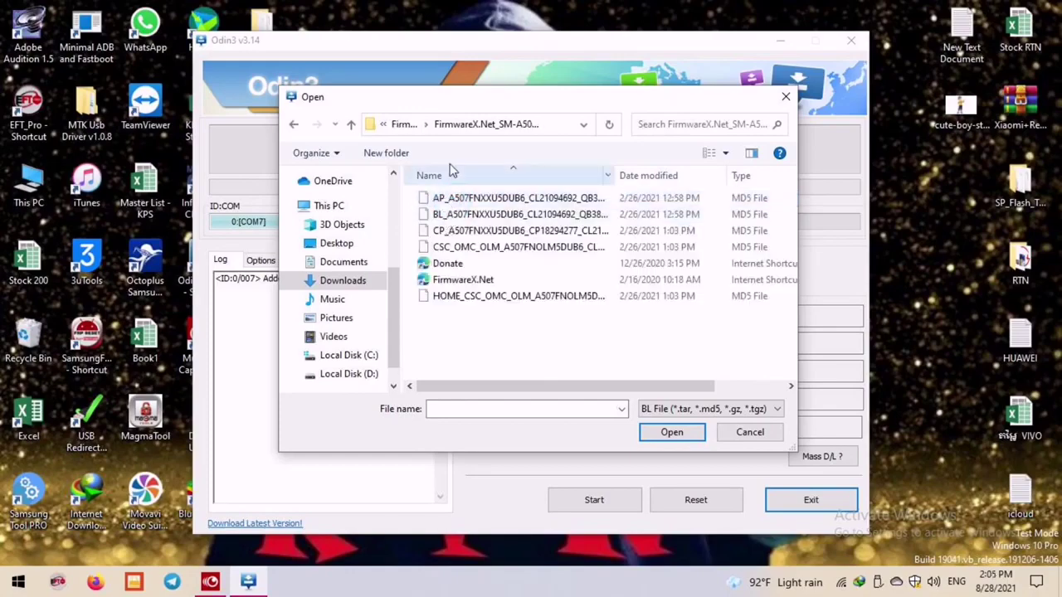
pyautogui.moveTo(466, 98); pyautogui.dragTo(769, 110)
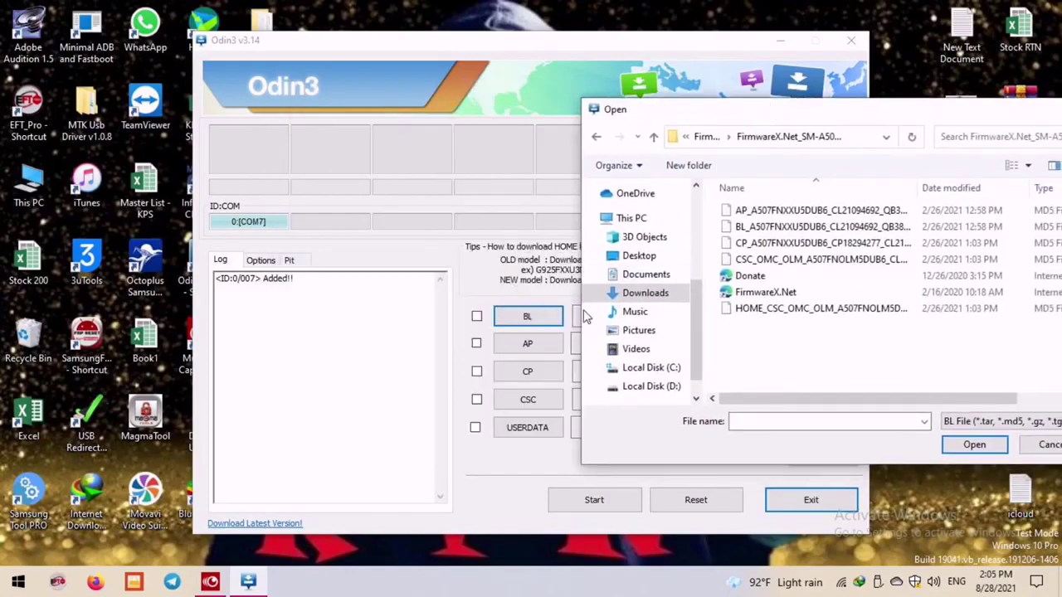
pyautogui.click(792, 227)
pyautogui.doubleClick(793, 226)
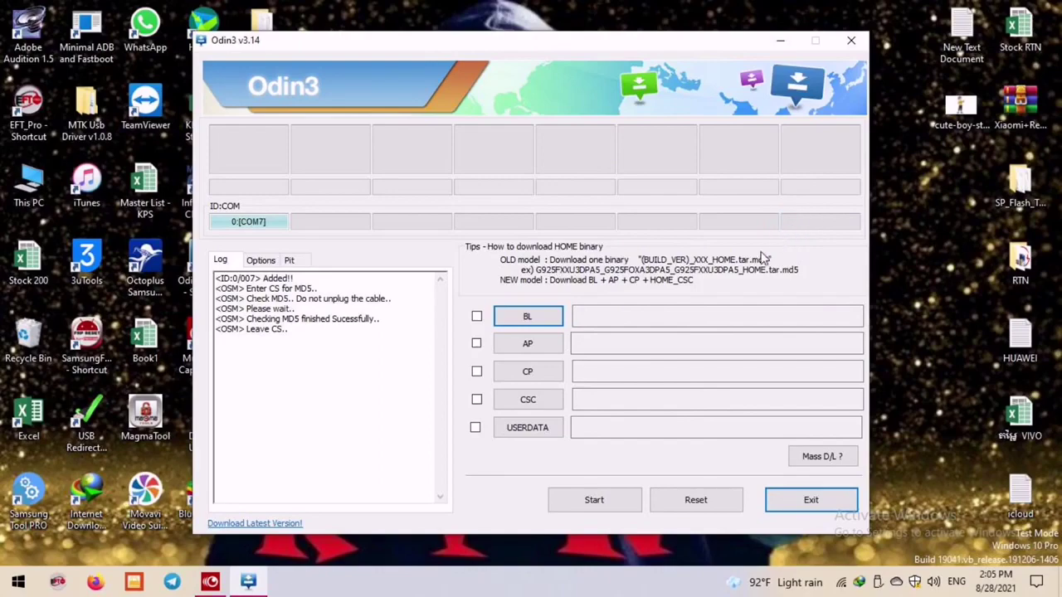
# Load the CP_A507FNXXU5DUB6_CP18294277 file from the firmware folder into the CP slot.
pyautogui.click(529, 371)
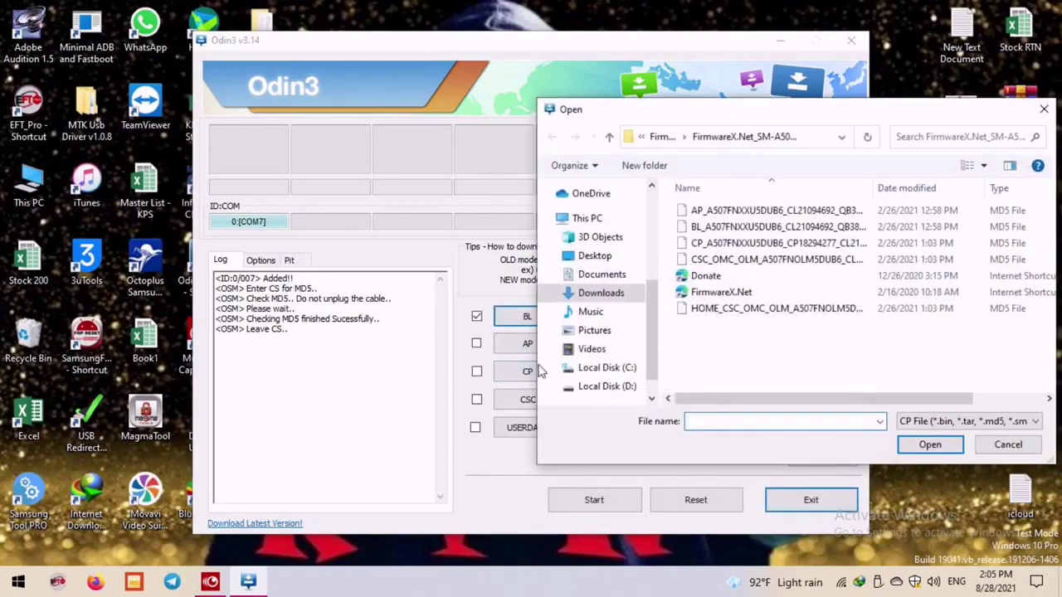
pyautogui.click(747, 243)
pyautogui.doubleClick(747, 243)
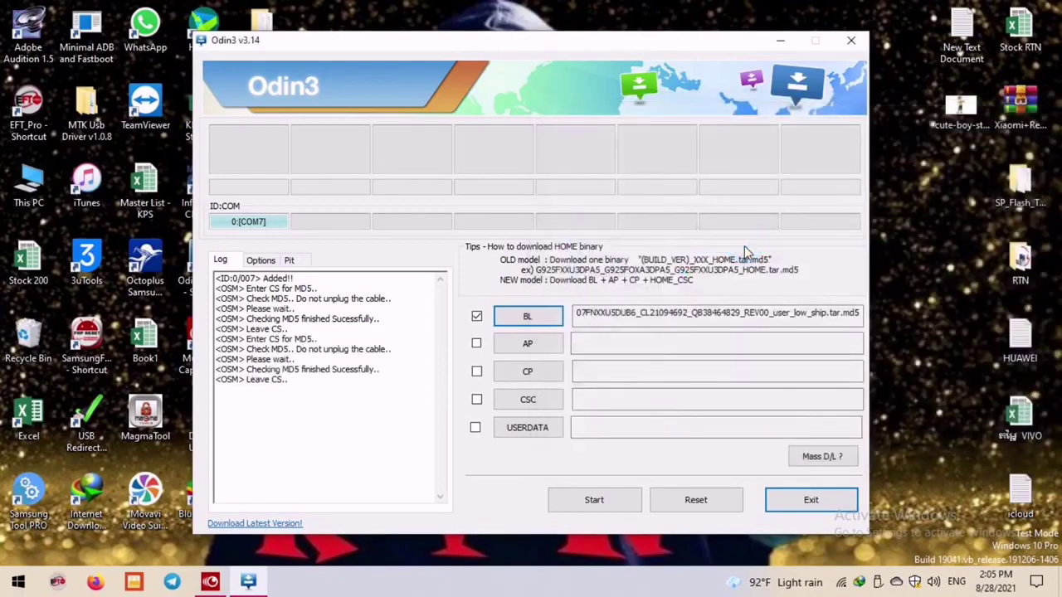
# Load the CSC_OMC_OLM_A507FNOLM5DUB6 file into the CSC slot and the AP_A507FNXXU5DUB6 file into the AP slot.
pyautogui.click(528, 399)
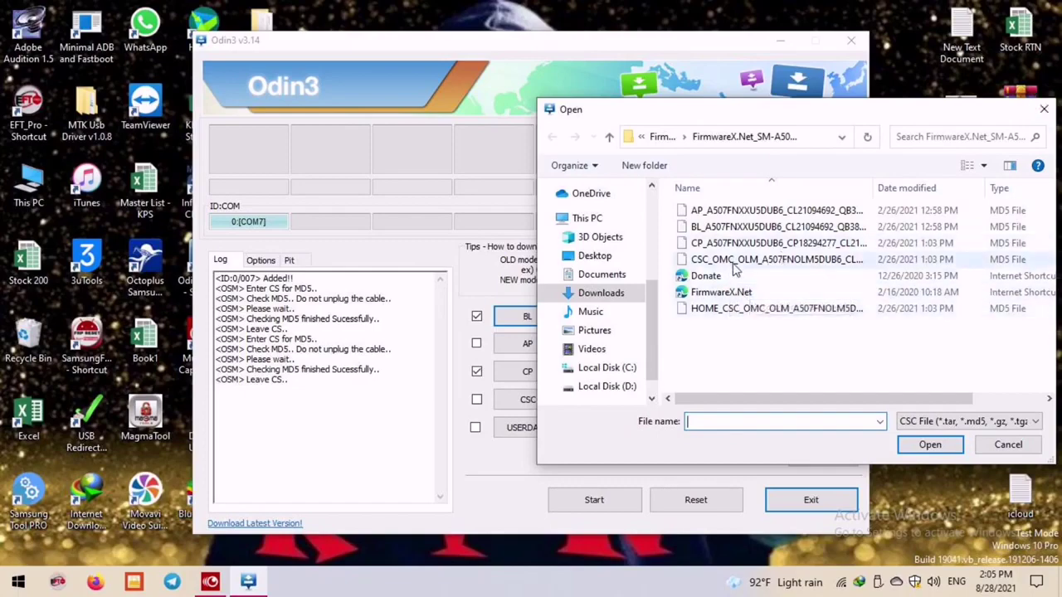
pyautogui.doubleClick(733, 265)
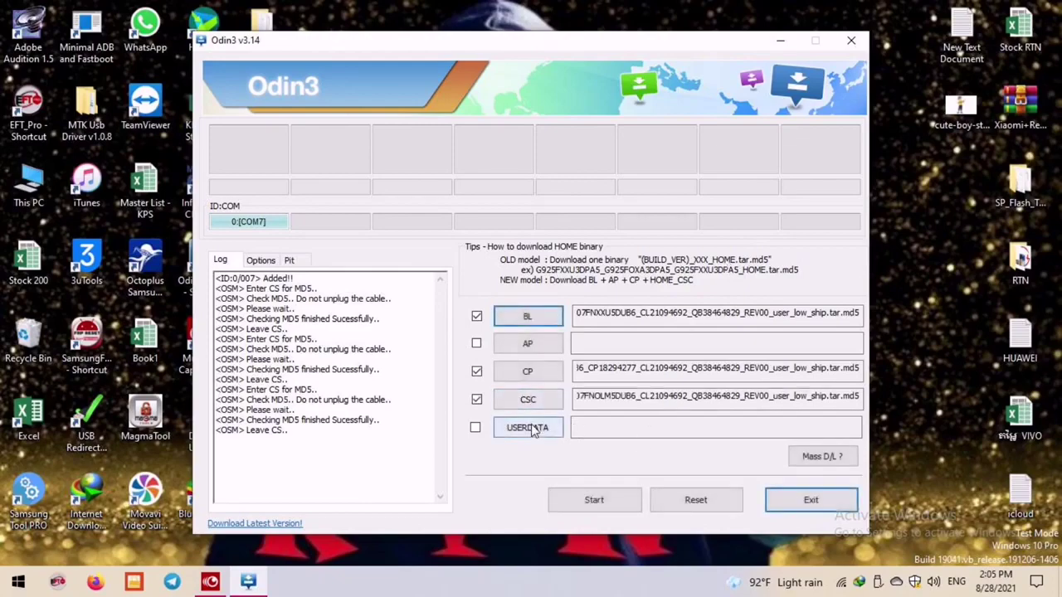
pyautogui.click(531, 344)
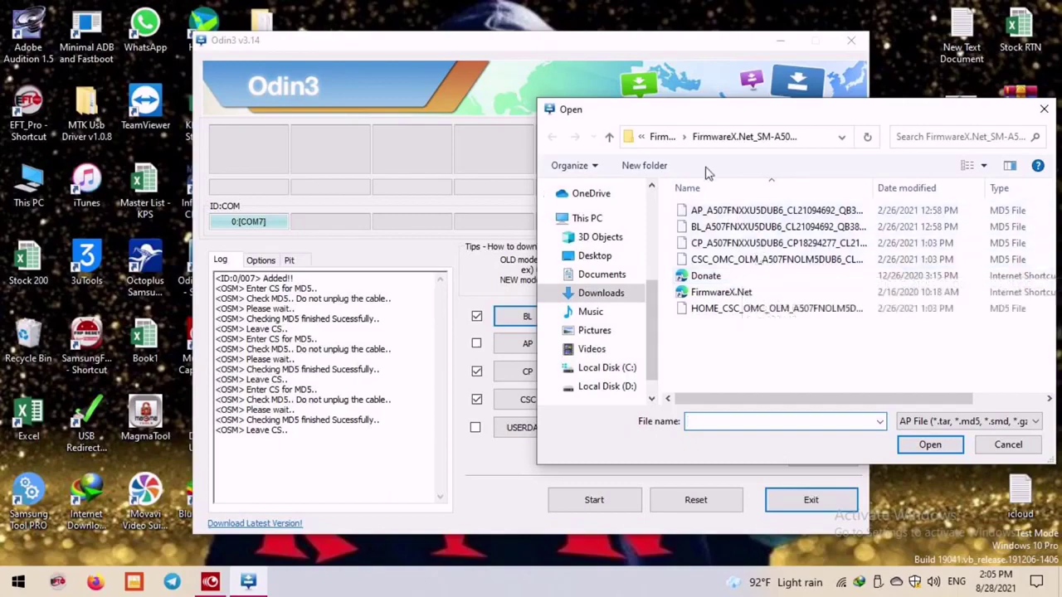
pyautogui.doubleClick(710, 210)
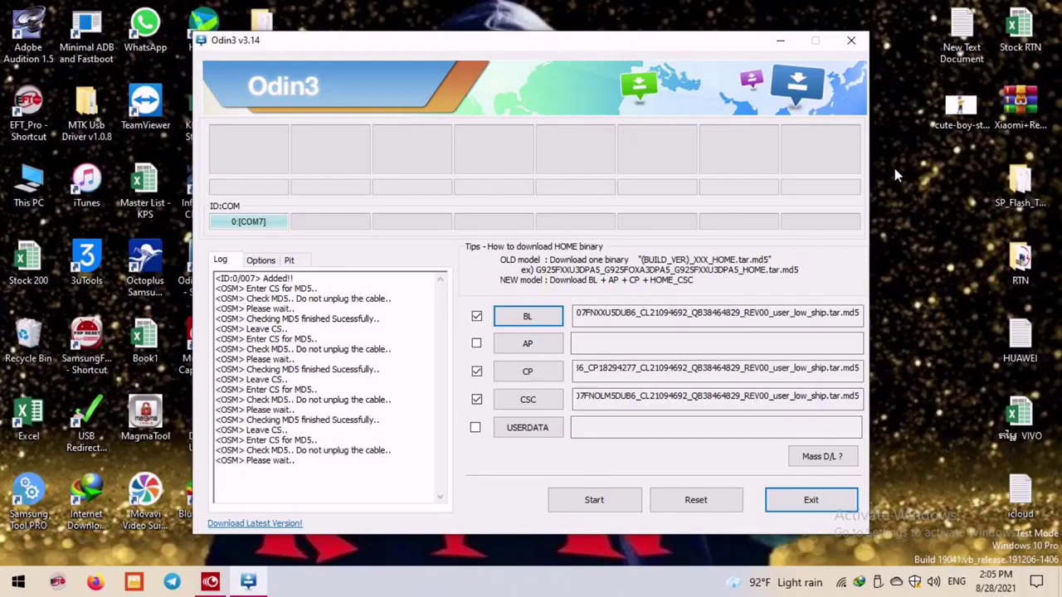
pyautogui.rightClick(898, 164)
pyautogui.click(951, 210)
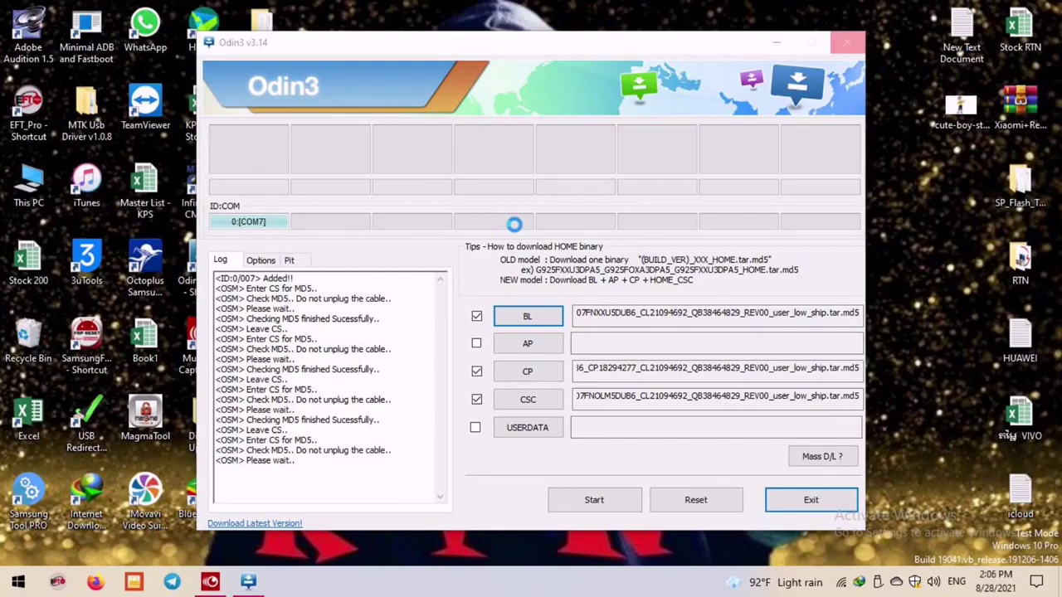
pyautogui.rightClick(927, 251)
pyautogui.click(974, 320)
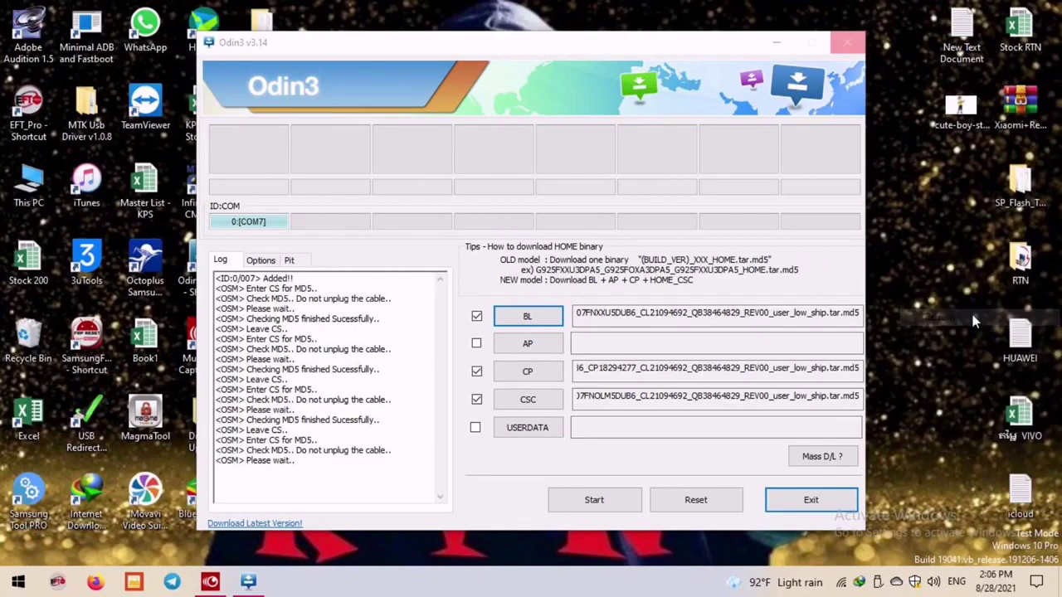
pyautogui.rightClick(936, 208)
pyautogui.click(955, 253)
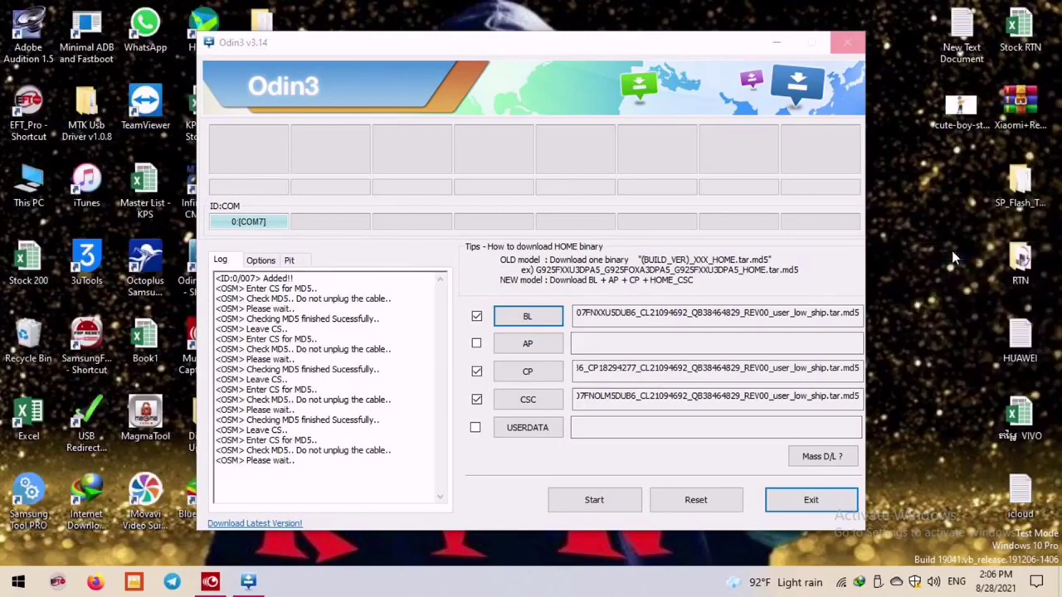
pyautogui.rightClick(895, 162)
pyautogui.click(927, 227)
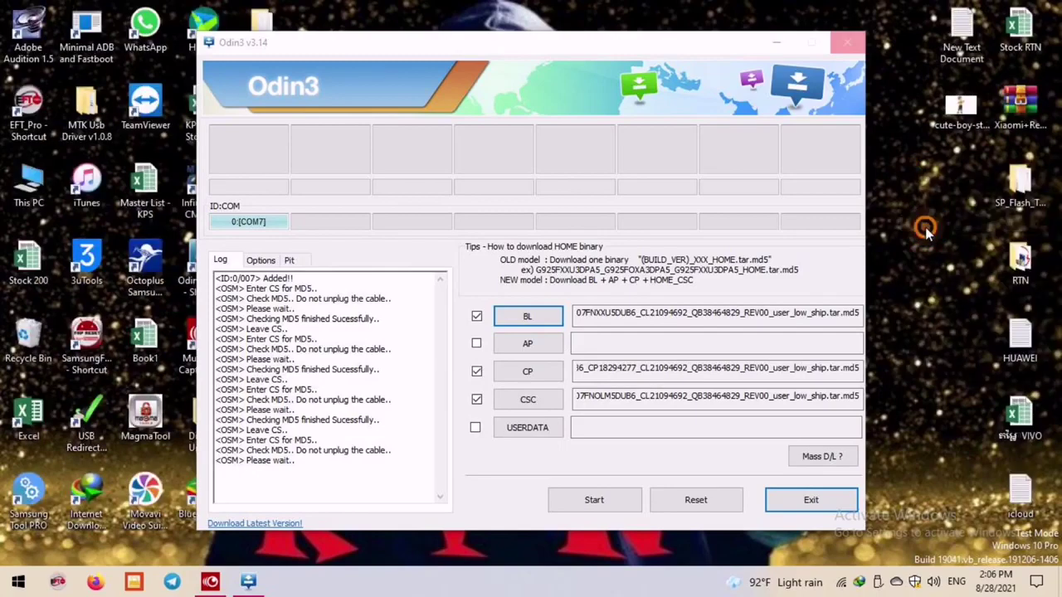
pyautogui.rightClick(927, 229)
pyautogui.click(941, 275)
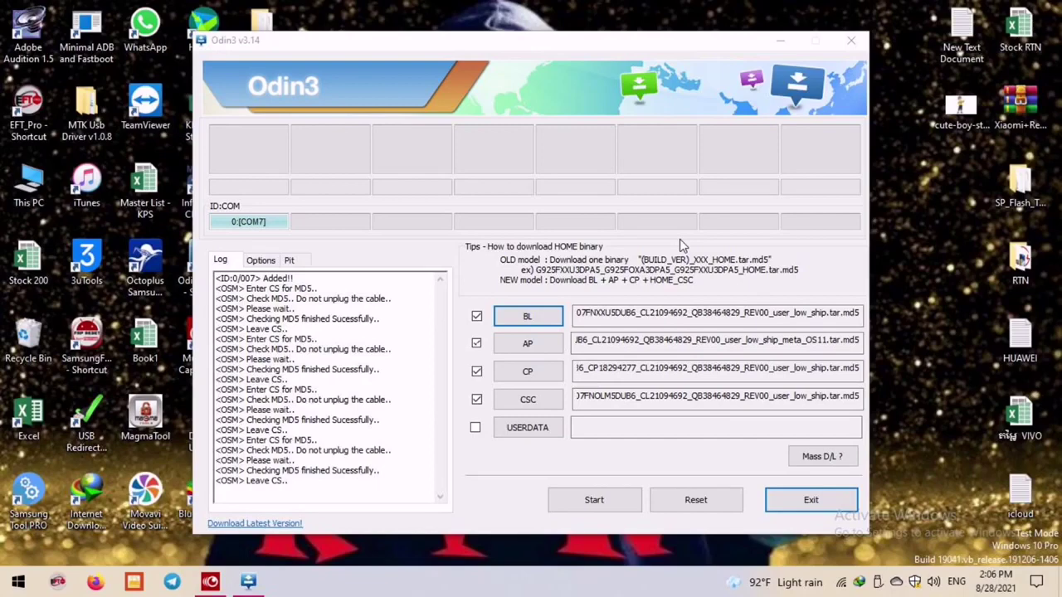
# Start flashing the loaded BL, AP, CP and CSC files to the phone and move the Odin3 window higher on the desktop.
pyautogui.click(612, 508)
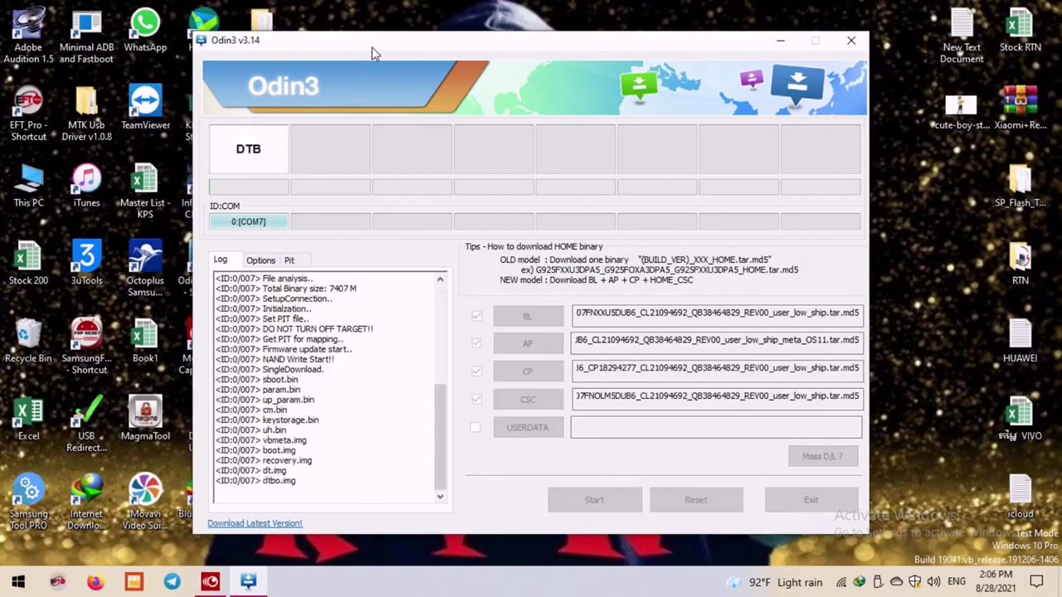
pyautogui.moveTo(372, 47); pyautogui.dragTo(419, 16)
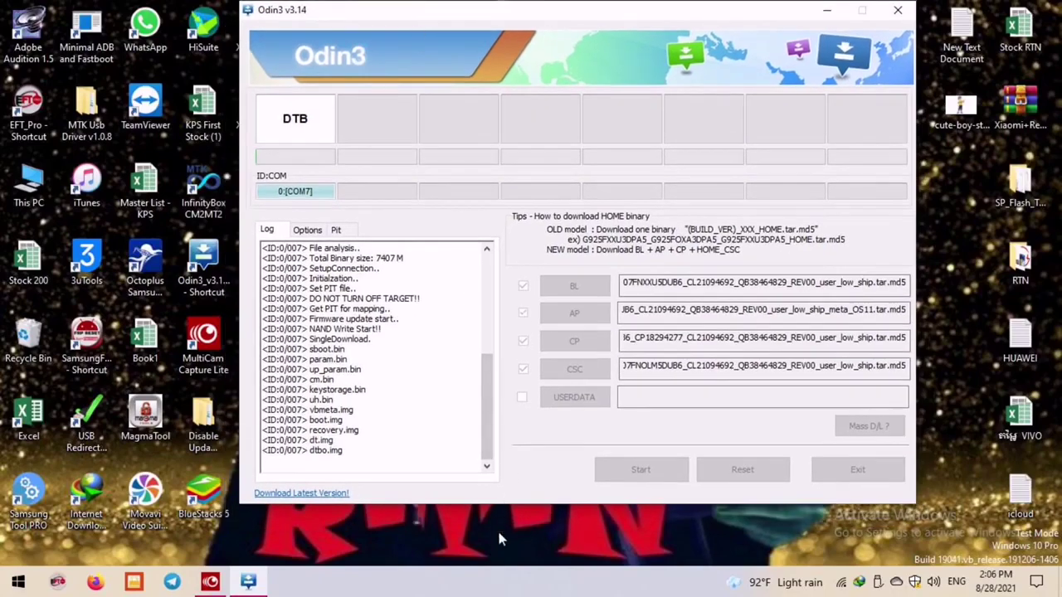